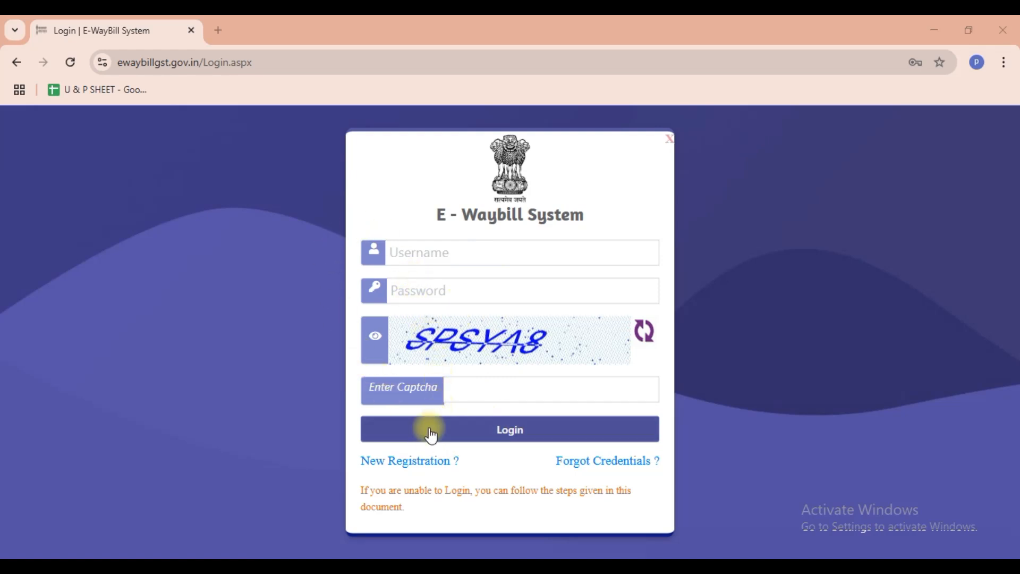
Start a new e-Way Bill registration and submit the business's GSTIN with the displayed captcha
{"action": "left_click", "coordinate": [422, 462]}
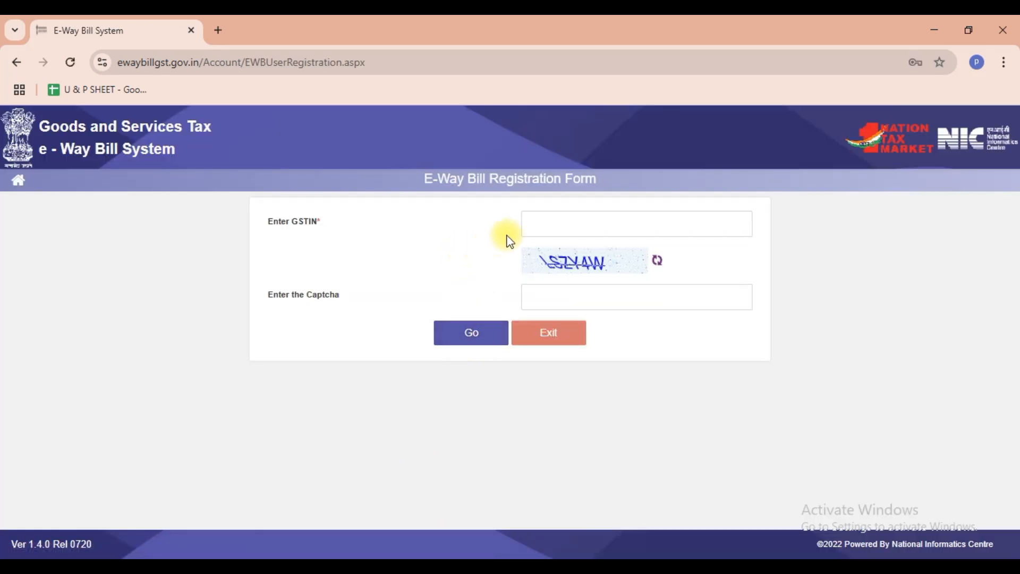
{"action": "left_click", "coordinate": [541, 226]}
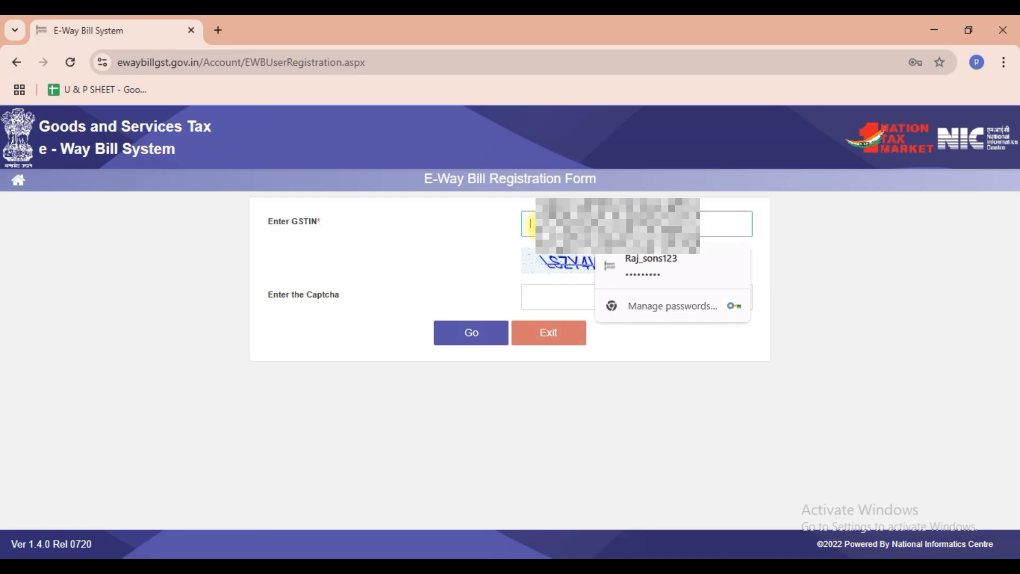
{"action": "type", "text": "09"}
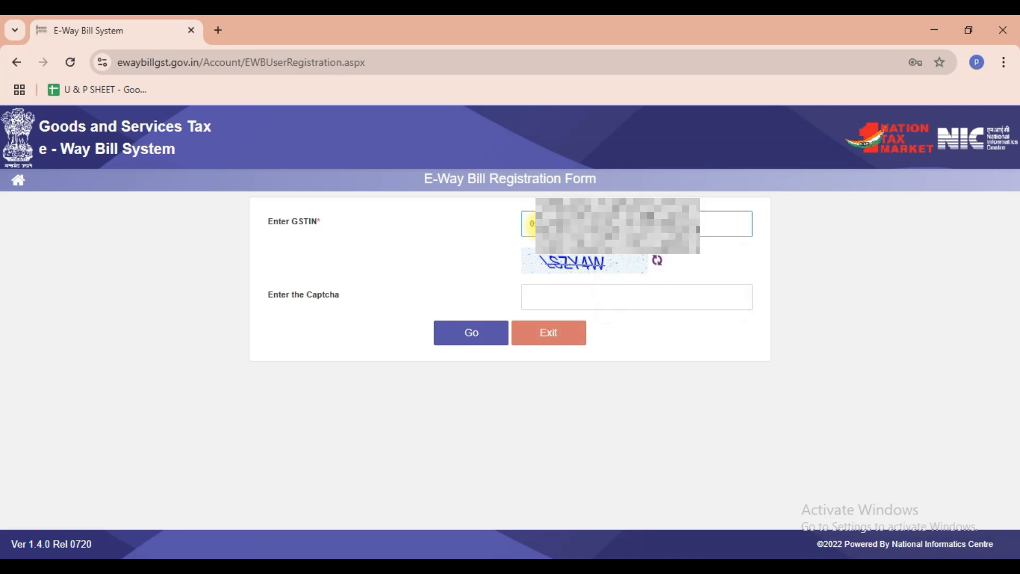
{"action": "left_click", "coordinate": [561, 293]}
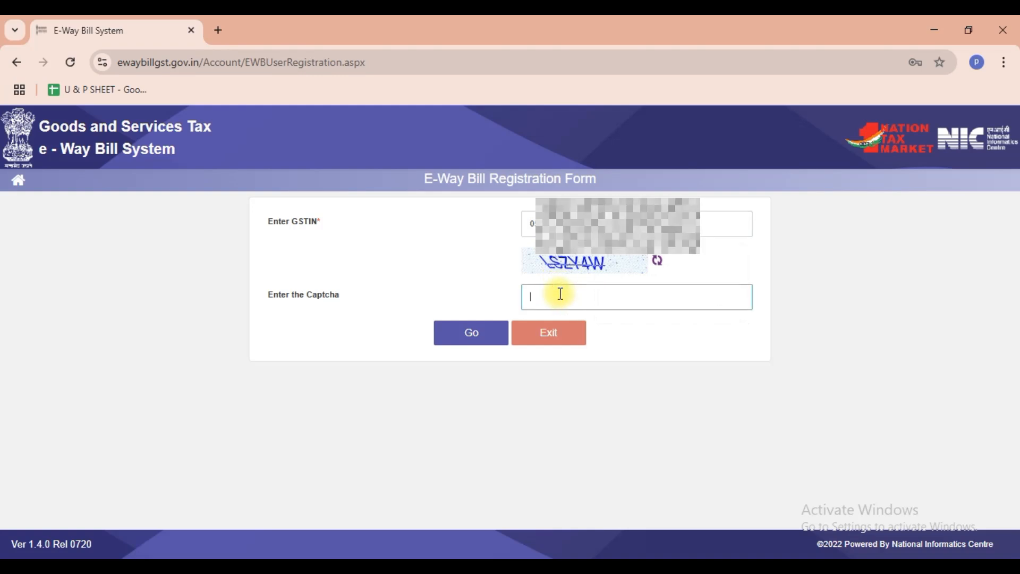
{"action": "type", "text": "LA"}
{"action": "type", "text": "ZY4W"}
{"action": "left_click", "coordinate": [477, 343]}
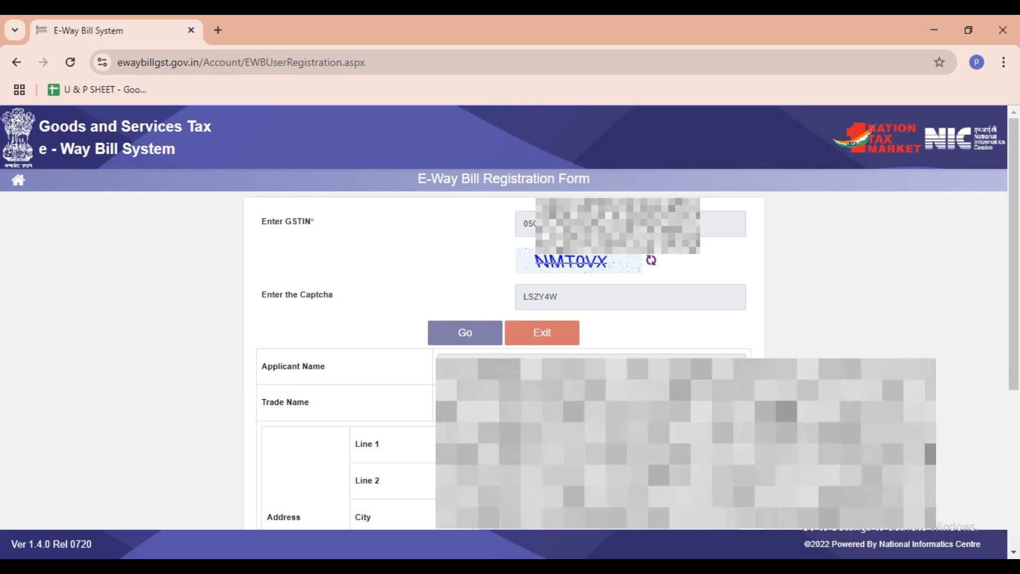
Request an OTP for the registered mobile number on the registration form and acknowledge the notice
{"action": "scroll", "coordinate": [578, 417], "scroll_direction": "down", "scroll_amount": 5}
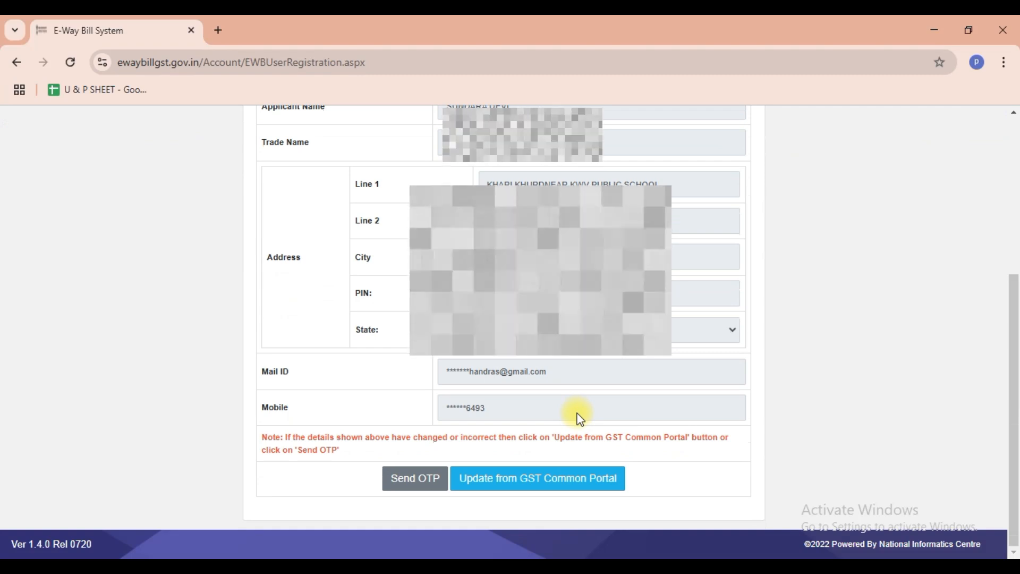
{"action": "left_click", "coordinate": [428, 483]}
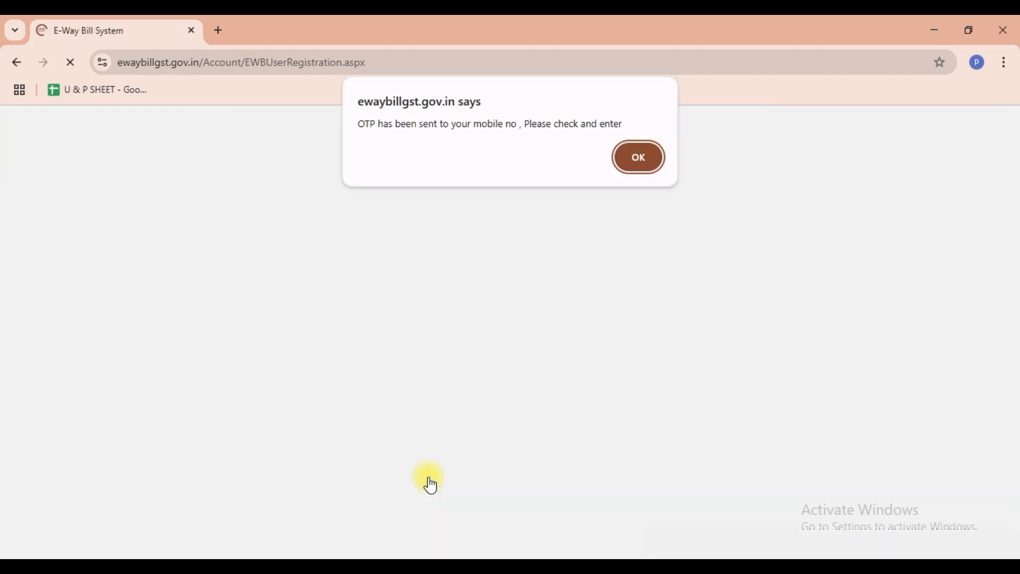
{"action": "left_click", "coordinate": [638, 158]}
Enter the received OTP in the registration form, verify it and acknowledge the message
{"action": "scroll", "coordinate": [462, 390], "scroll_direction": "down", "scroll_amount": 1}
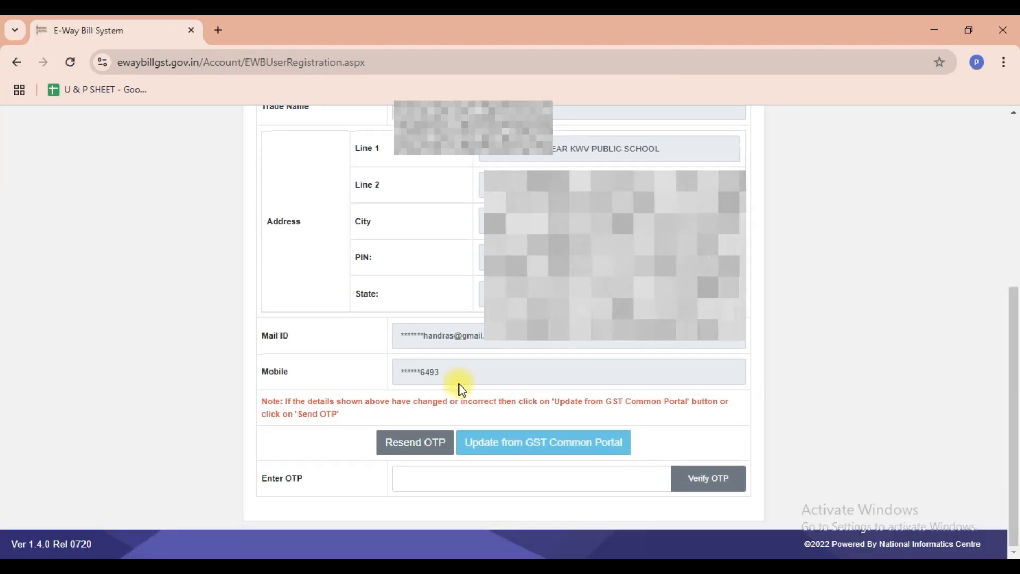
{"action": "left_click", "coordinate": [455, 471]}
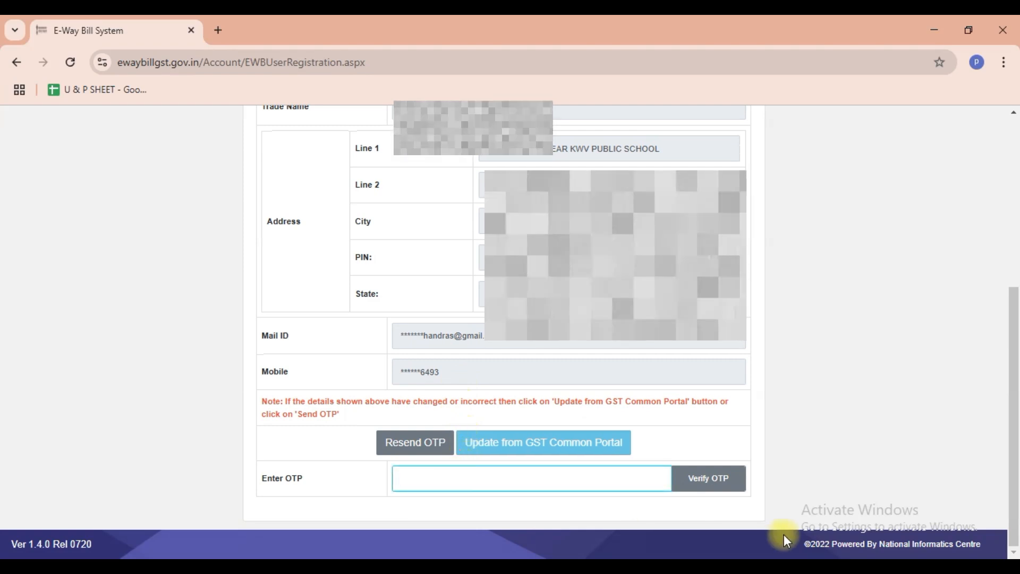
{"action": "left_click", "coordinate": [710, 478]}
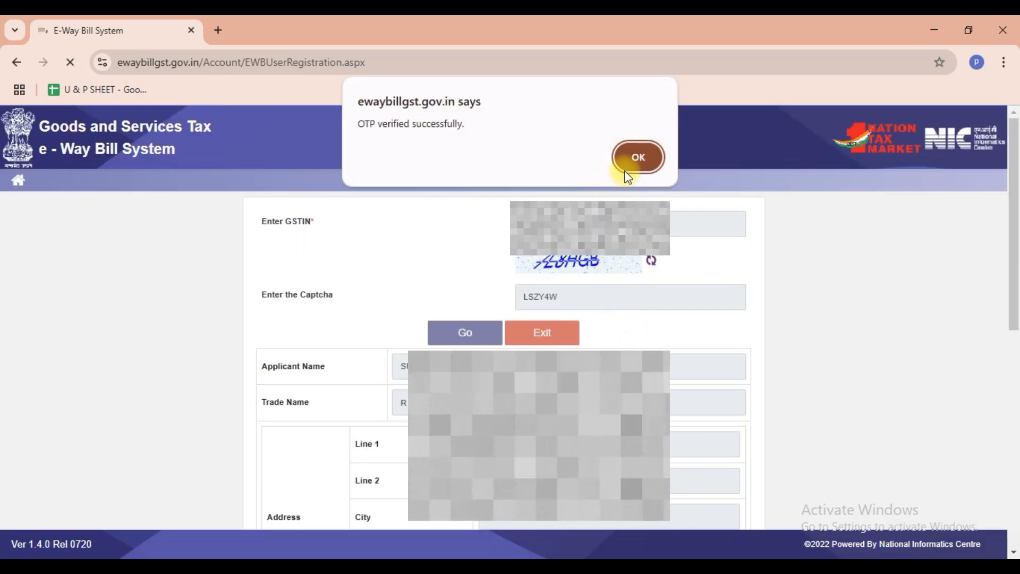
{"action": "left_click", "coordinate": [638, 158]}
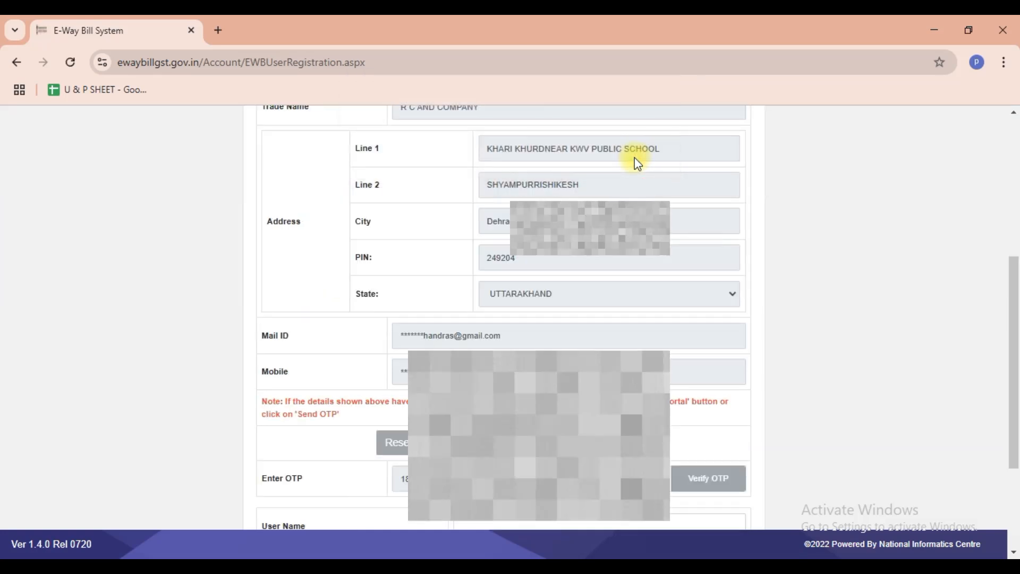
Fill in the new account's user name, password and repeated password, and submit the registration
{"action": "scroll", "coordinate": [572, 301], "scroll_direction": "down", "scroll_amount": 2}
{"action": "scroll", "coordinate": [571, 301], "scroll_direction": "down", "scroll_amount": 1}
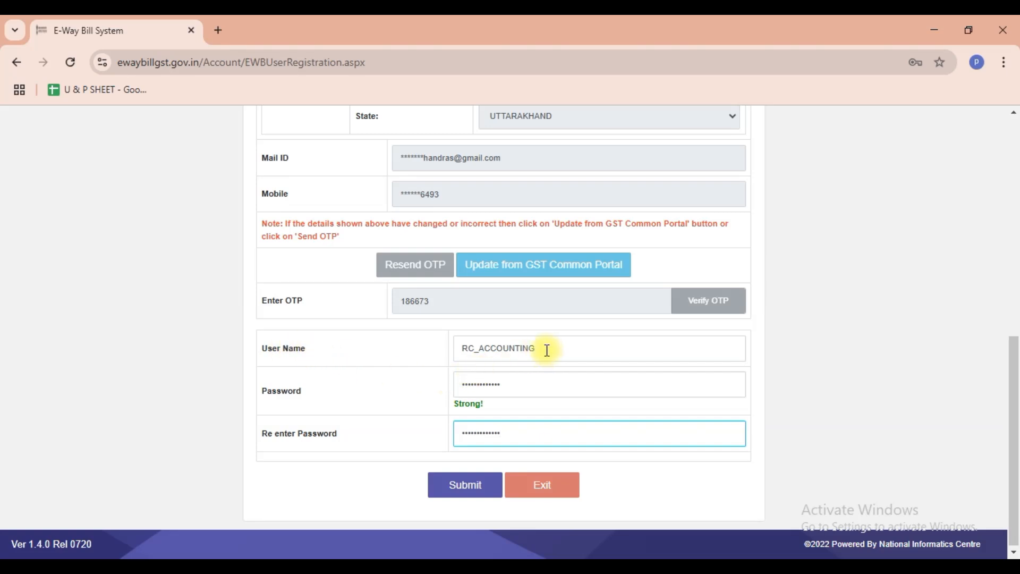
{"action": "left_click_drag", "start_coordinate": [538, 348], "coordinate": [463, 351]}
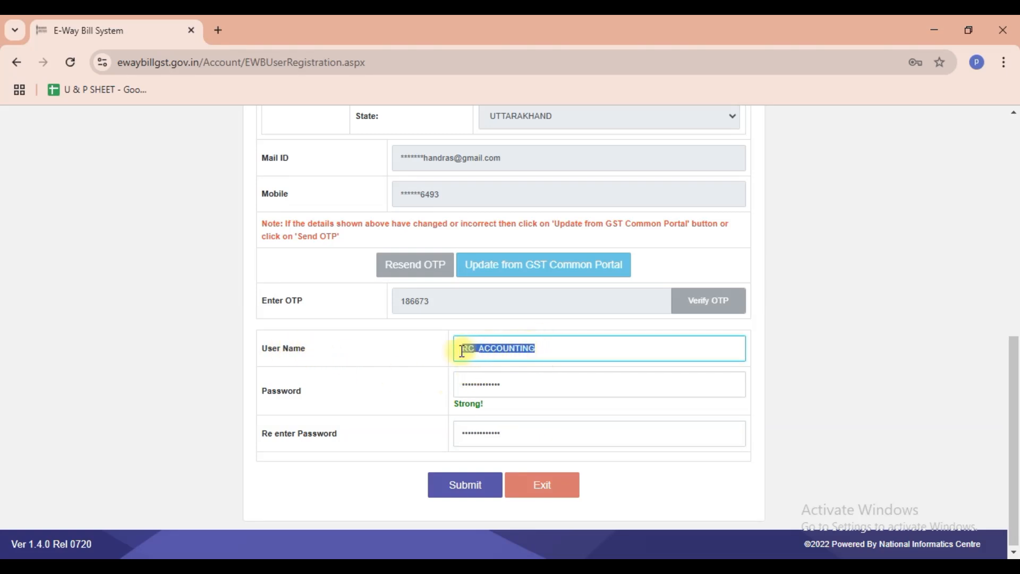
{"action": "left_click", "coordinate": [538, 384]}
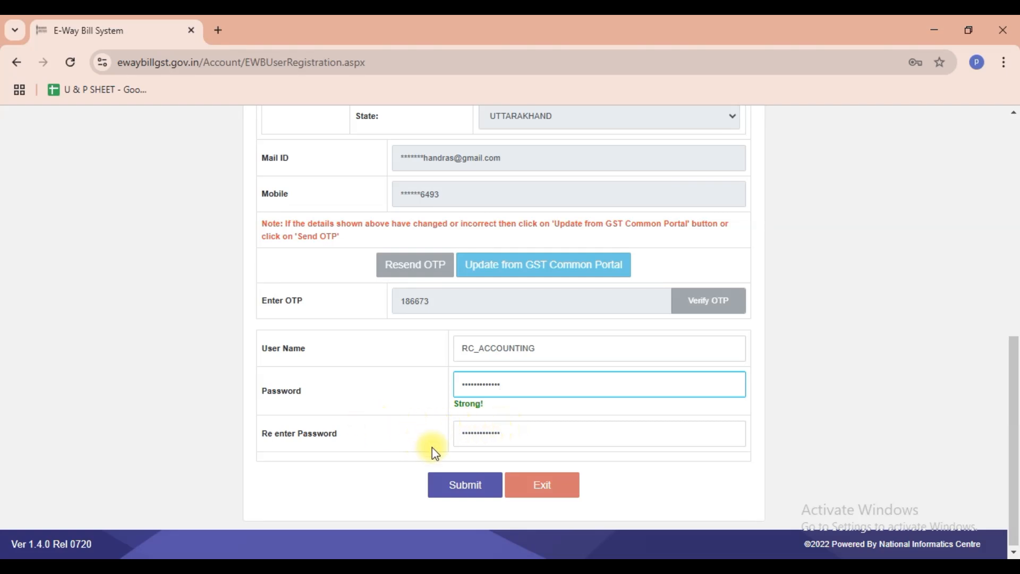
{"action": "left_click", "coordinate": [458, 479]}
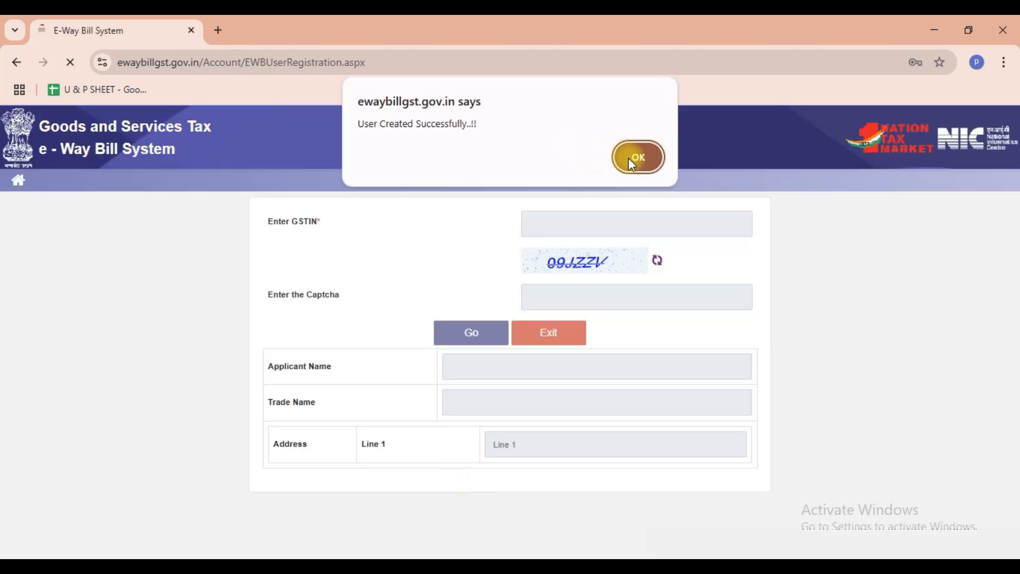
{"action": "left_click", "coordinate": [629, 158]}
Log in with the new username, account password and captcha, and postpone the two-factor authentication registration
{"action": "left_click", "coordinate": [506, 250]}
{"action": "key", "text": "BackSpace"}
{"action": "key", "text": "BackSpace"}
{"action": "key", "text": "BackSpace"}
{"action": "key", "text": "BackSpace"}
{"action": "key", "text": "BackSpace"}
{"action": "key", "text": "BackSpace"}
{"action": "key", "text": "BackSpace"}
{"action": "key", "text": "BackSpace"}
{"action": "key", "text": "BackSpace"}
{"action": "key", "text": "BackSpace"}
{"action": "key", "text": "BackSpace"}
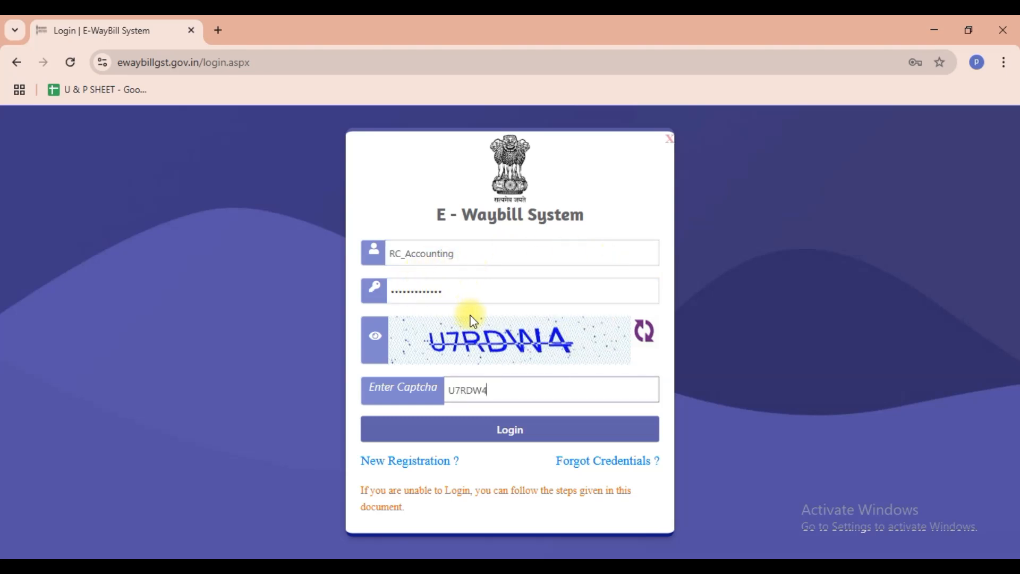
{"action": "left_click", "coordinate": [516, 433]}
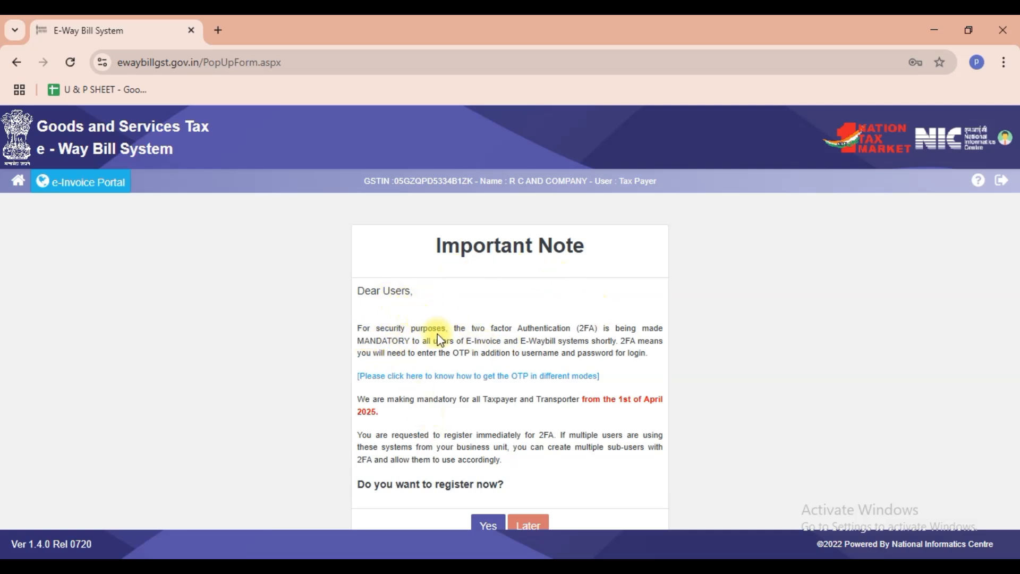
{"action": "left_click", "coordinate": [522, 523]}
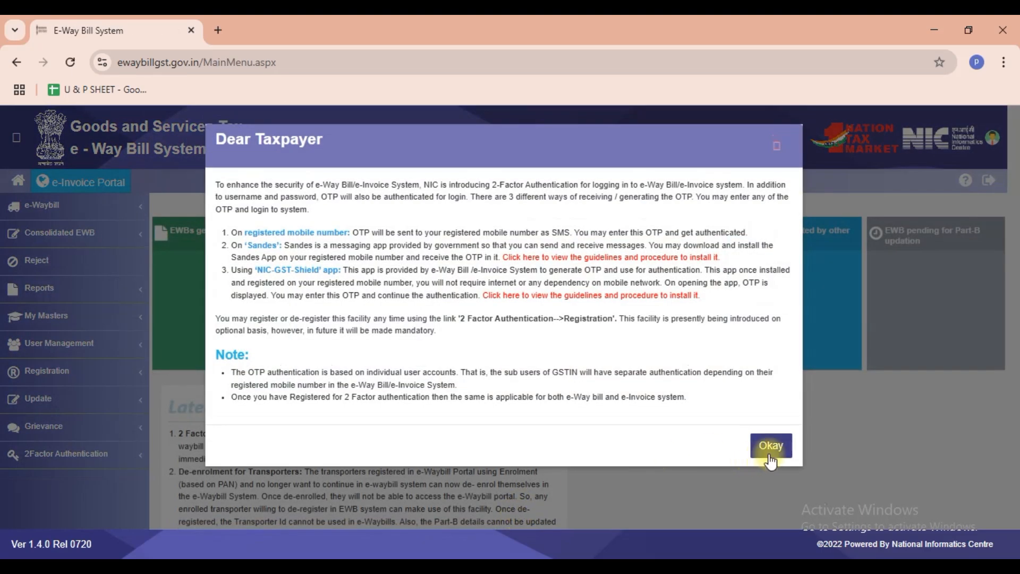
{"action": "left_click", "coordinate": [769, 449]}
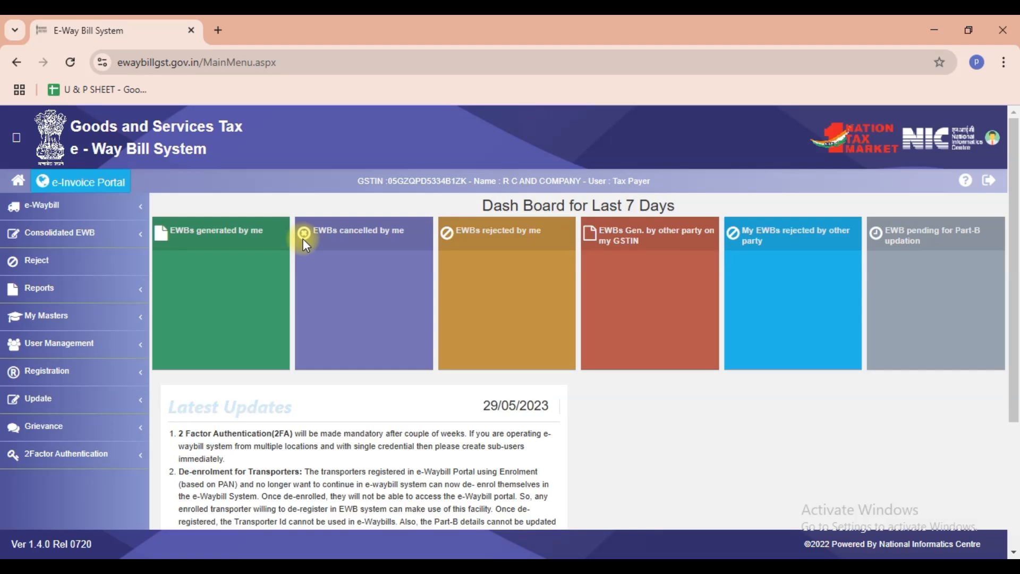
Open the entry form for generating a new e-Waybill
{"action": "left_click", "coordinate": [120, 207]}
{"action": "left_click", "coordinate": [120, 206]}
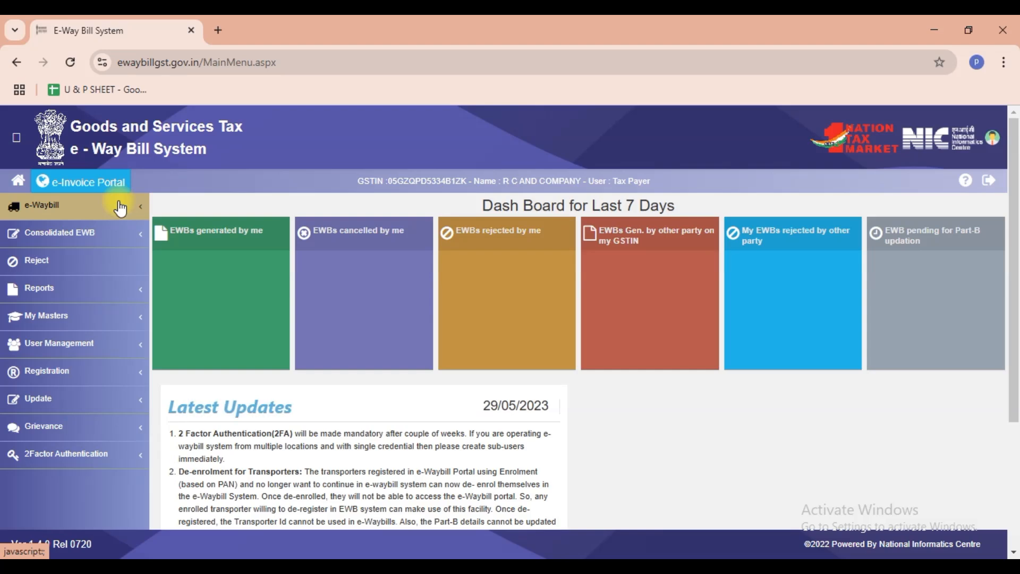
{"action": "left_click", "coordinate": [120, 207]}
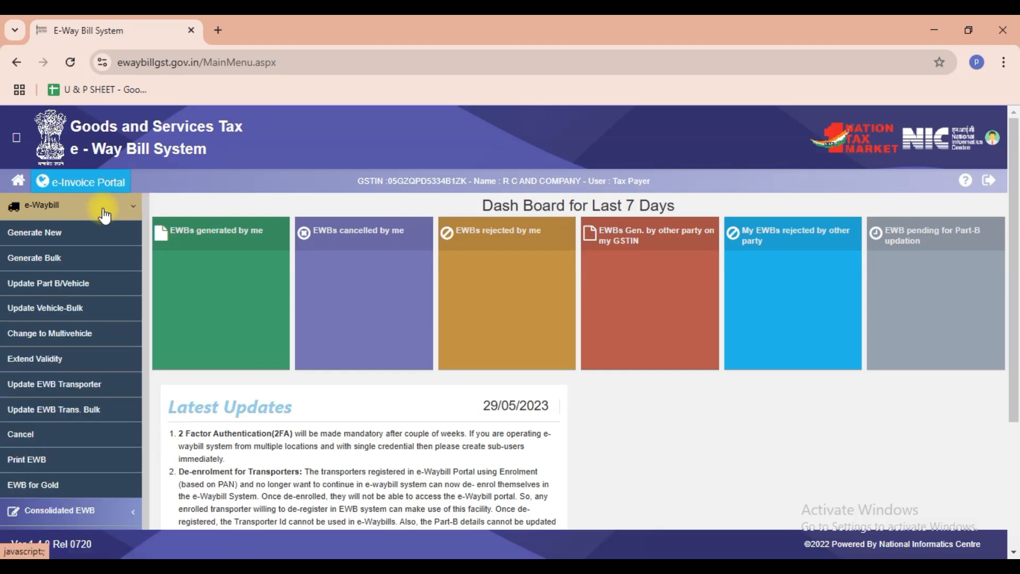
{"action": "left_click", "coordinate": [103, 210]}
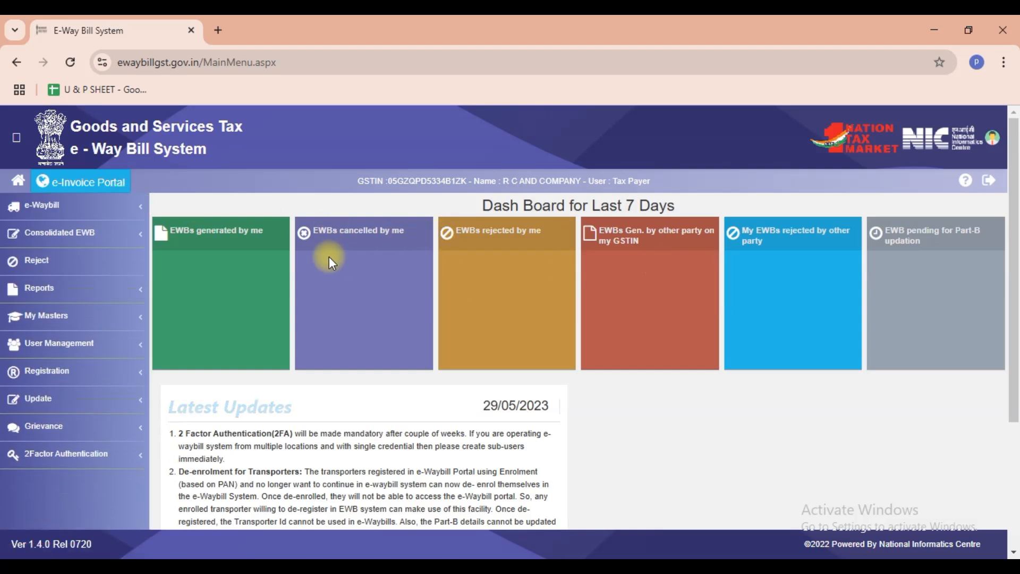
{"action": "left_click", "coordinate": [114, 209]}
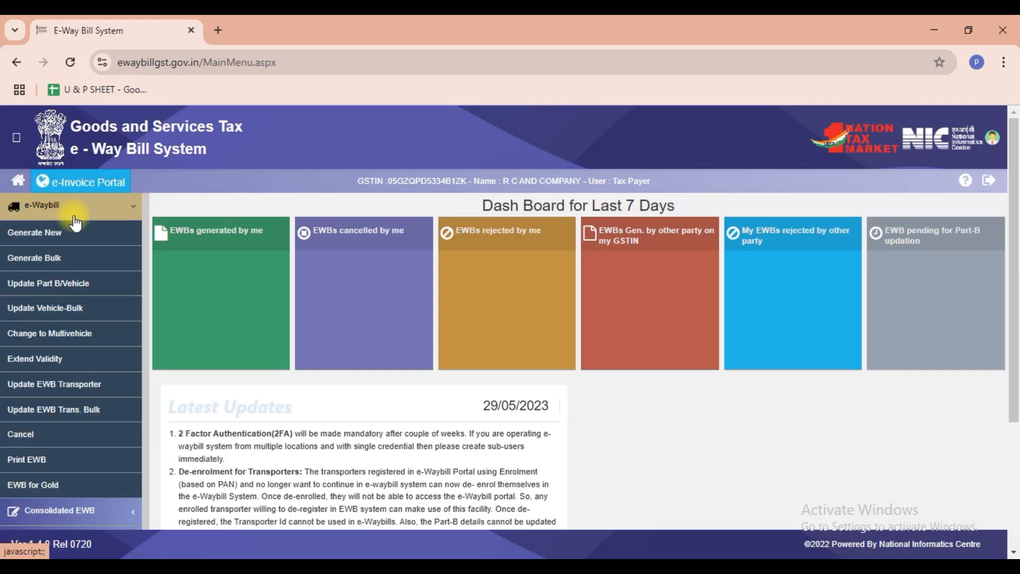
{"action": "left_click", "coordinate": [69, 231]}
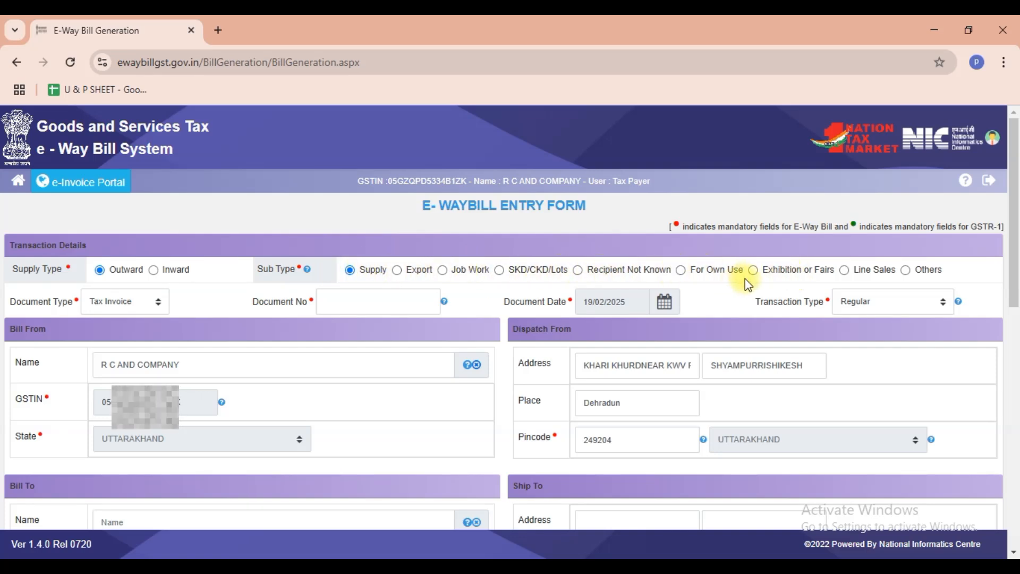
{"action": "left_click", "coordinate": [905, 270]}
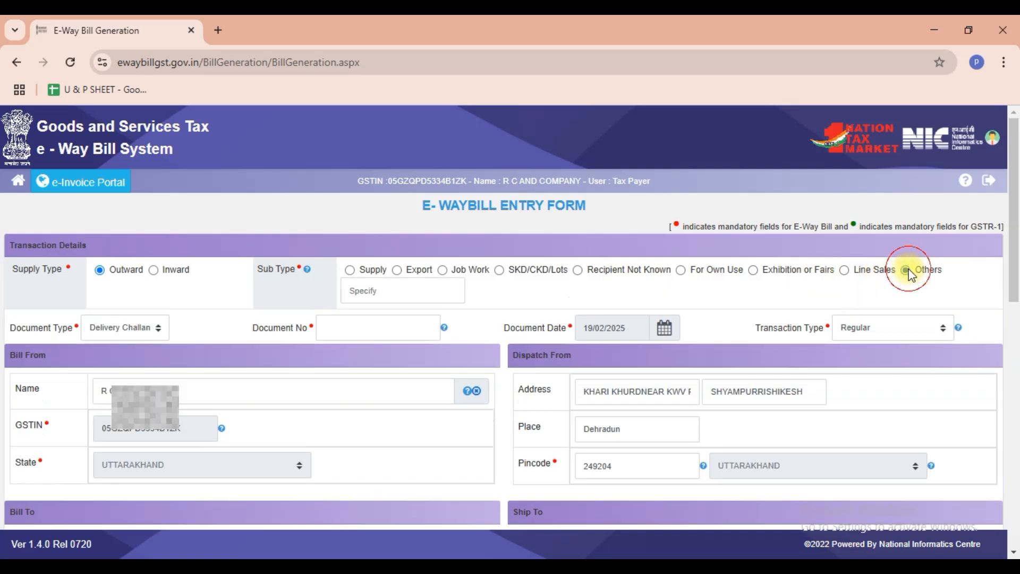
{"action": "left_click", "coordinate": [420, 289]}
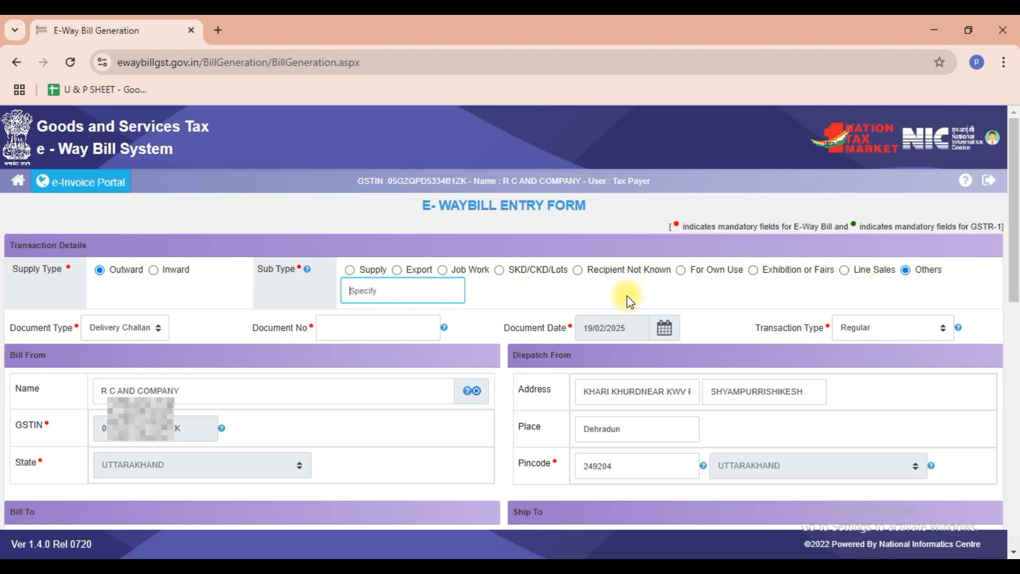
{"action": "left_click", "coordinate": [352, 274]}
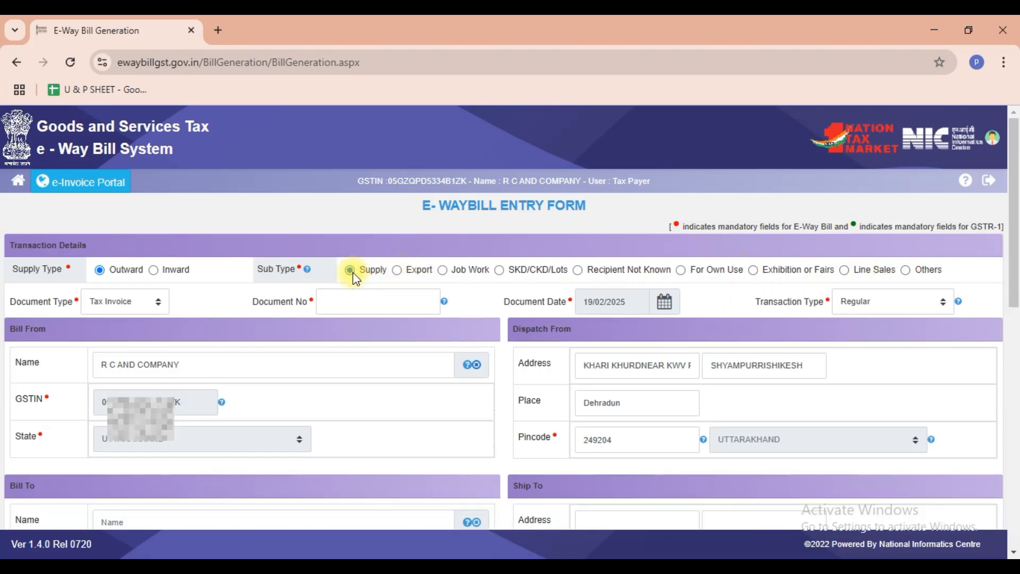
Set the tax invoice's document number to 20120
{"action": "left_click", "coordinate": [357, 307]}
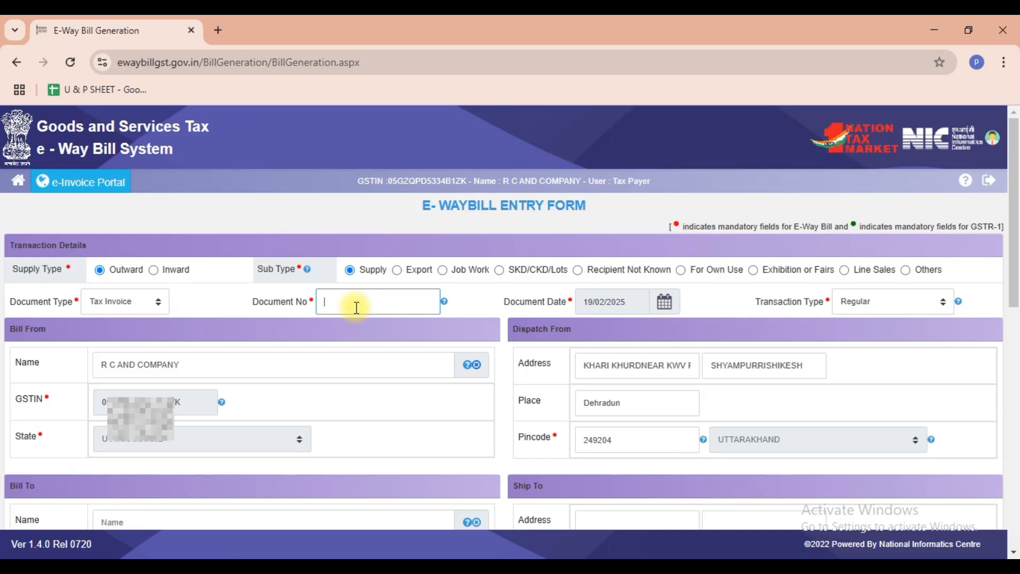
{"action": "type", "text": "20120"}
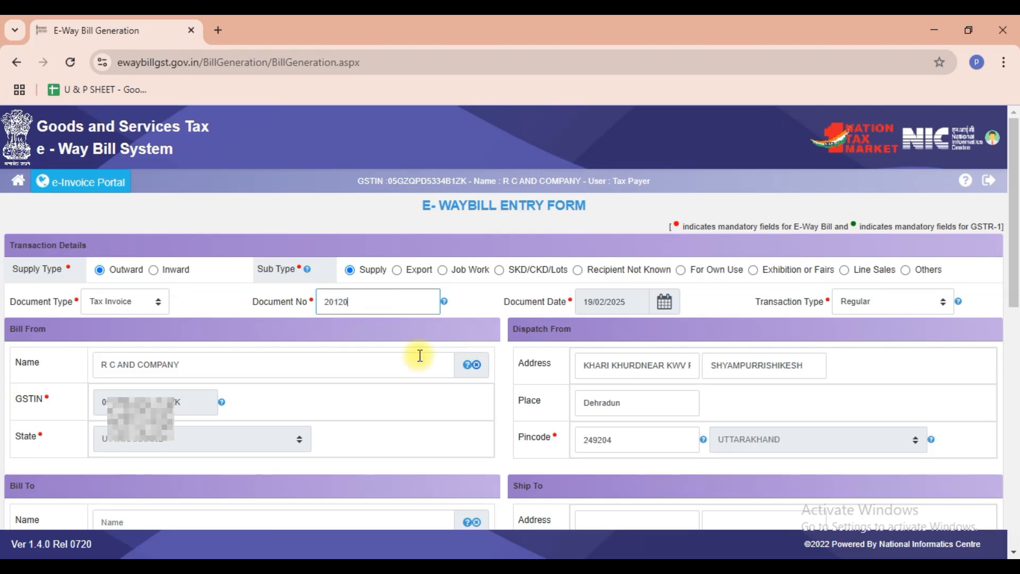
Fill in the recipient's name, GSTIN as URP and state as UTTARAKHAND, plus the Ship To place and pincode
{"action": "scroll", "coordinate": [368, 390], "scroll_direction": "down", "scroll_amount": 1}
{"action": "scroll", "coordinate": [368, 390], "scroll_direction": "down", "scroll_amount": 2}
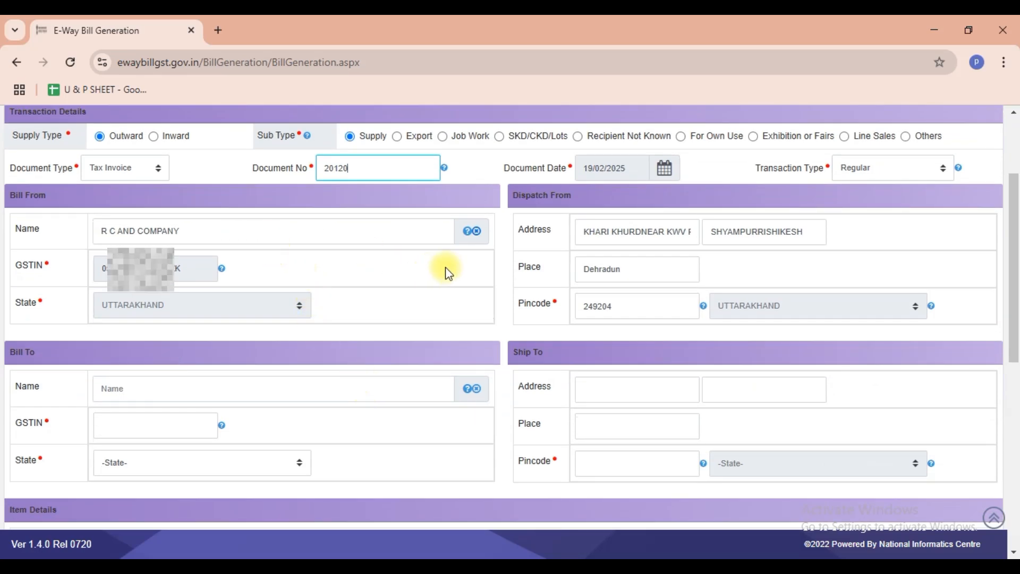
{"action": "left_click", "coordinate": [680, 234]}
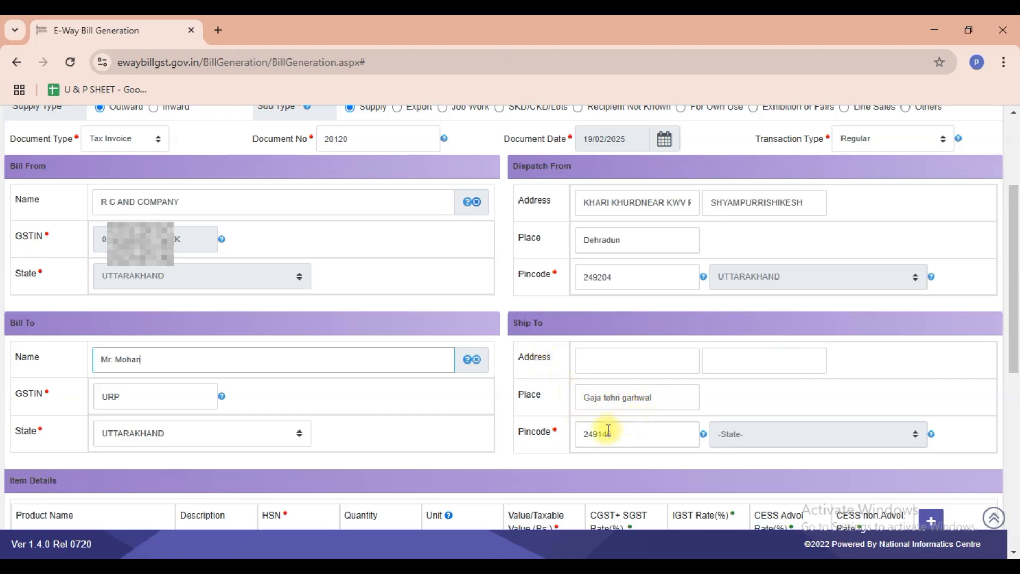
Enter the product AATA 10 KG BAGS in the item details with HSN code 8437
{"action": "scroll", "coordinate": [623, 447], "scroll_direction": "down", "scroll_amount": 3}
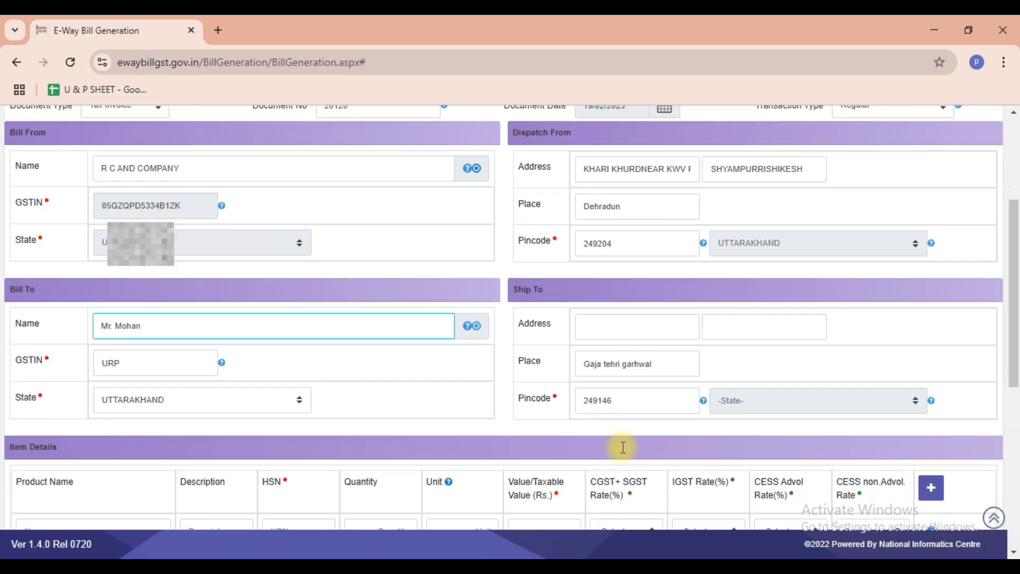
{"action": "left_click", "coordinate": [102, 145]}
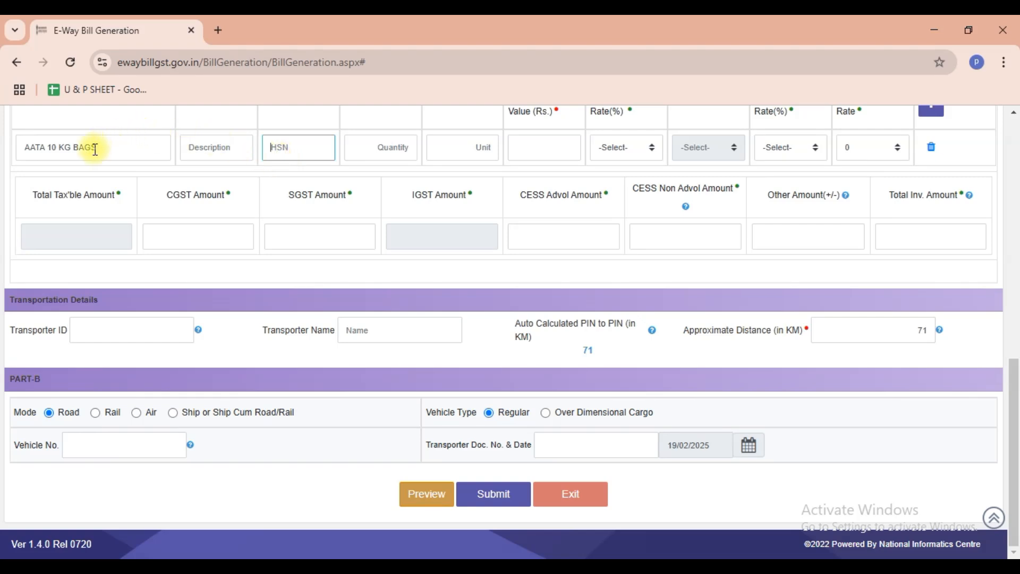
{"action": "left_click", "coordinate": [215, 162]}
{"action": "left_click", "coordinate": [234, 148]}
{"action": "left_click", "coordinate": [279, 148]}
{"action": "type", "text": "8437"}
Set the AATA 10 KG BAGS item's quantity to 100 and its unit to BAG
{"action": "left_click", "coordinate": [358, 150]}
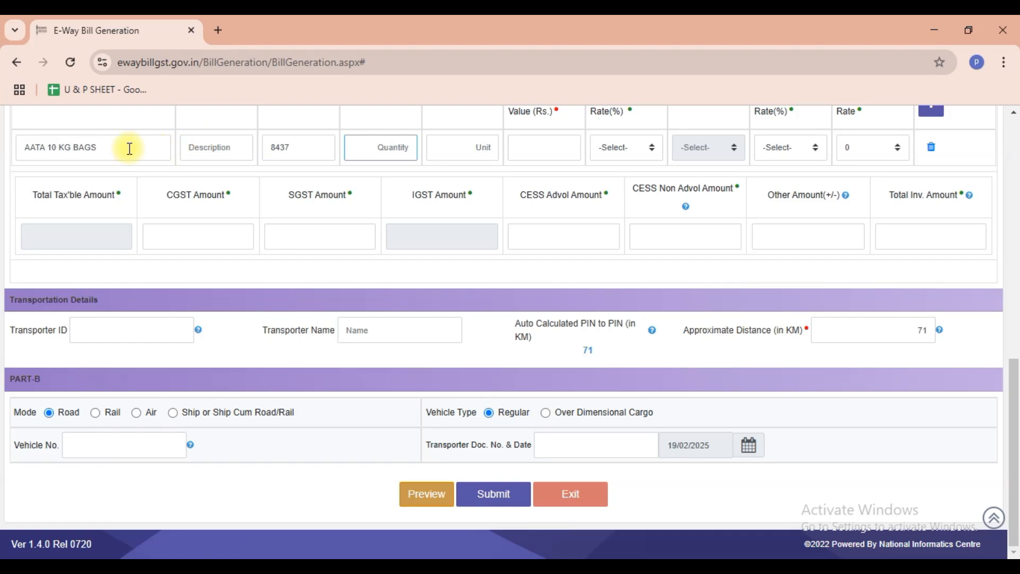
{"action": "type", "text": "100"}
{"action": "left_click", "coordinate": [471, 147]}
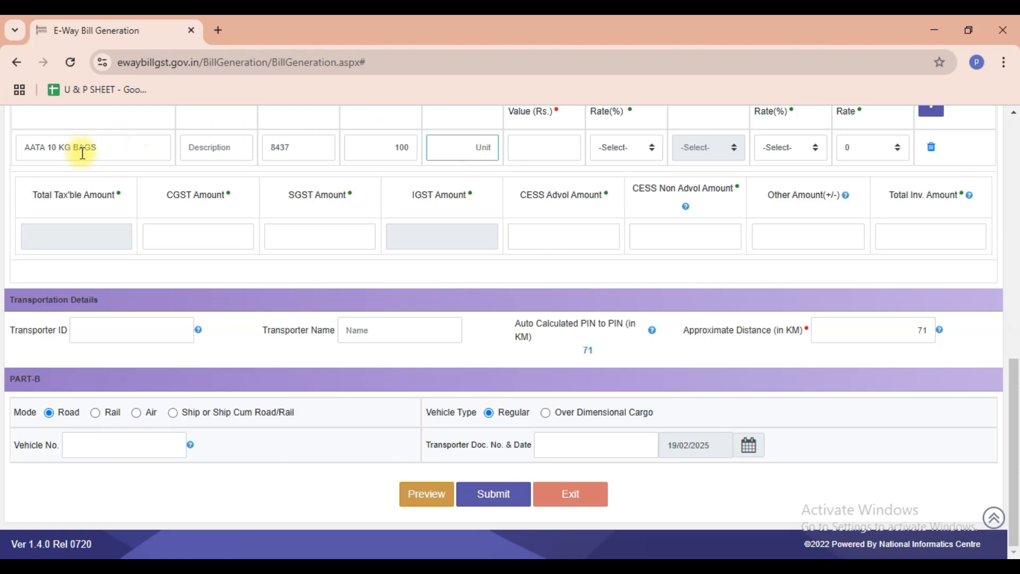
{"action": "scroll", "coordinate": [292, 167], "scroll_direction": "up", "scroll_amount": 1}
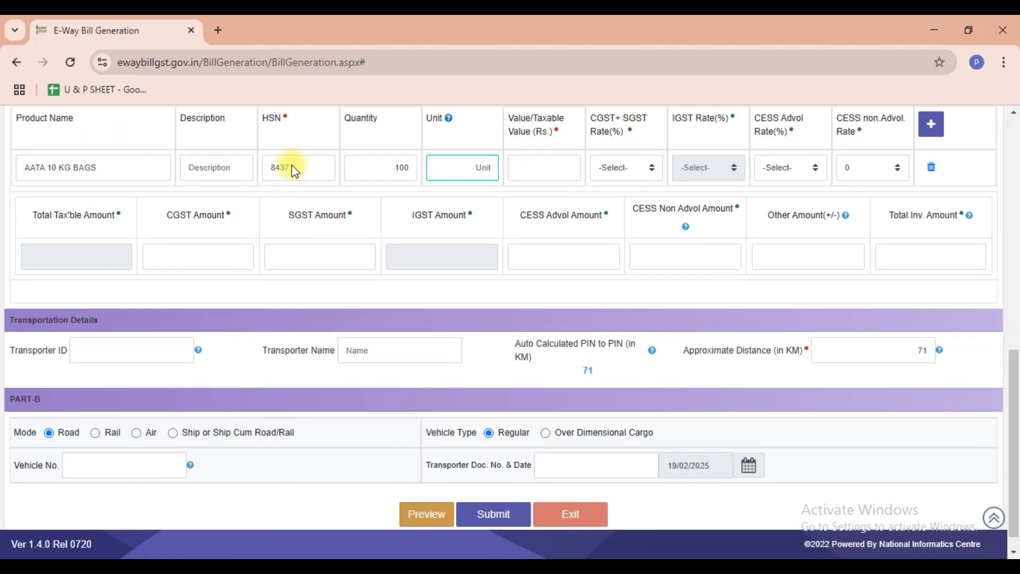
{"action": "mouse_move", "coordinate": [449, 124]}
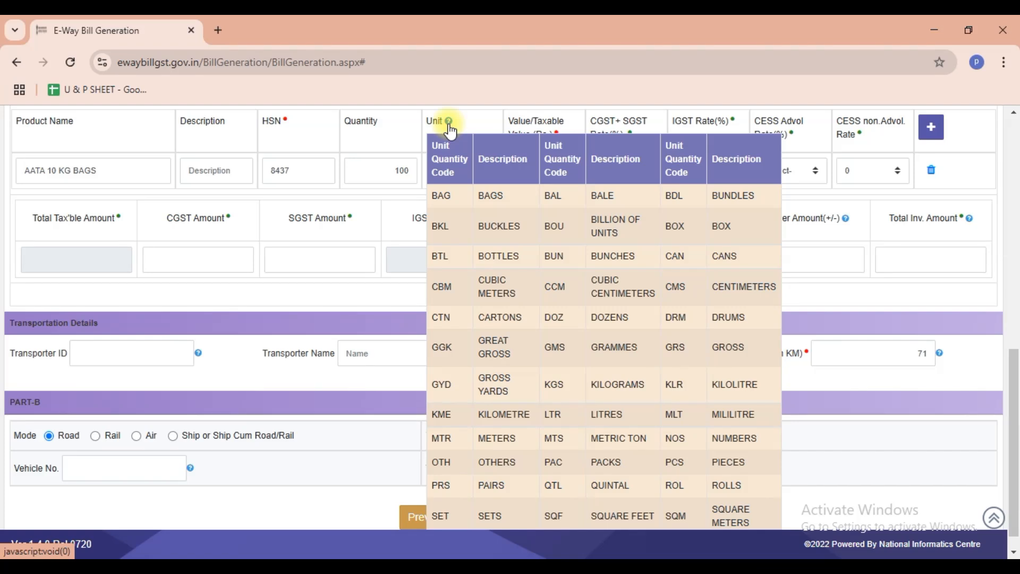
{"action": "left_click", "coordinate": [462, 166]}
{"action": "type", "text": "BAG"}
Set the item's taxable value to 20000 and its CGST + SGST rate to 2.500 + 2.500, keeping only one item row
{"action": "left_click", "coordinate": [551, 165]}
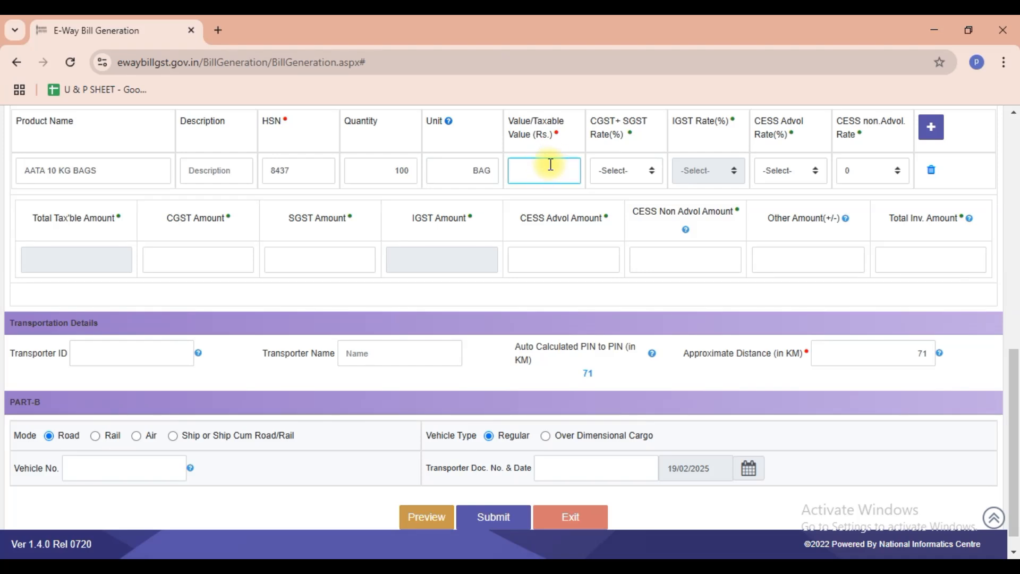
{"action": "type", "text": "20000"}
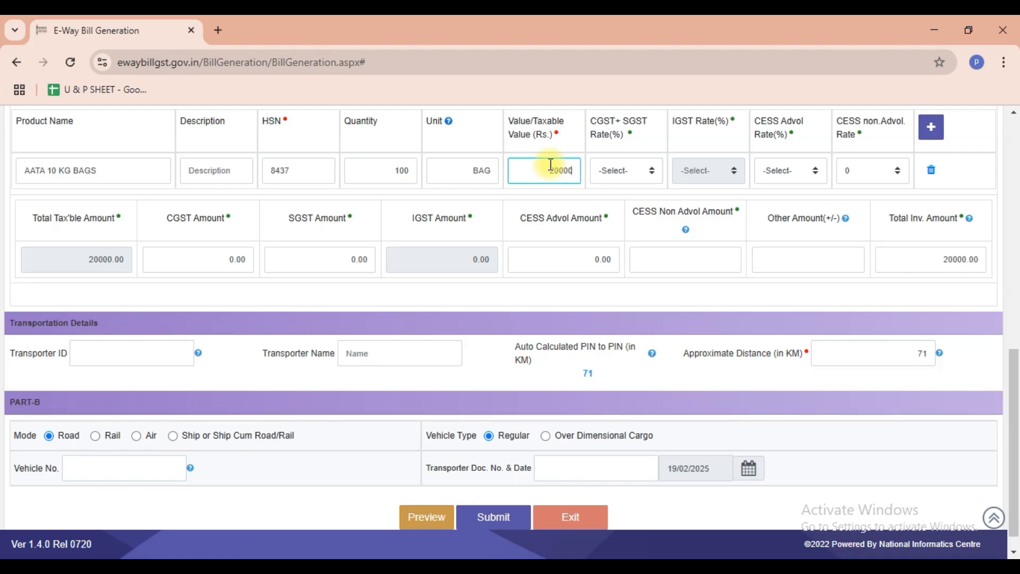
{"action": "left_click", "coordinate": [649, 170]}
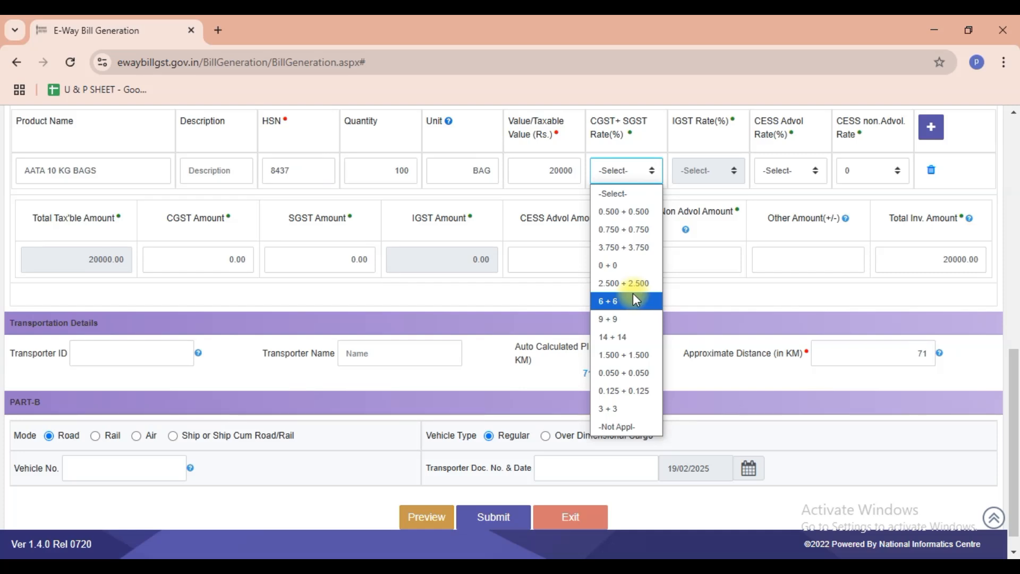
{"action": "left_click", "coordinate": [611, 281]}
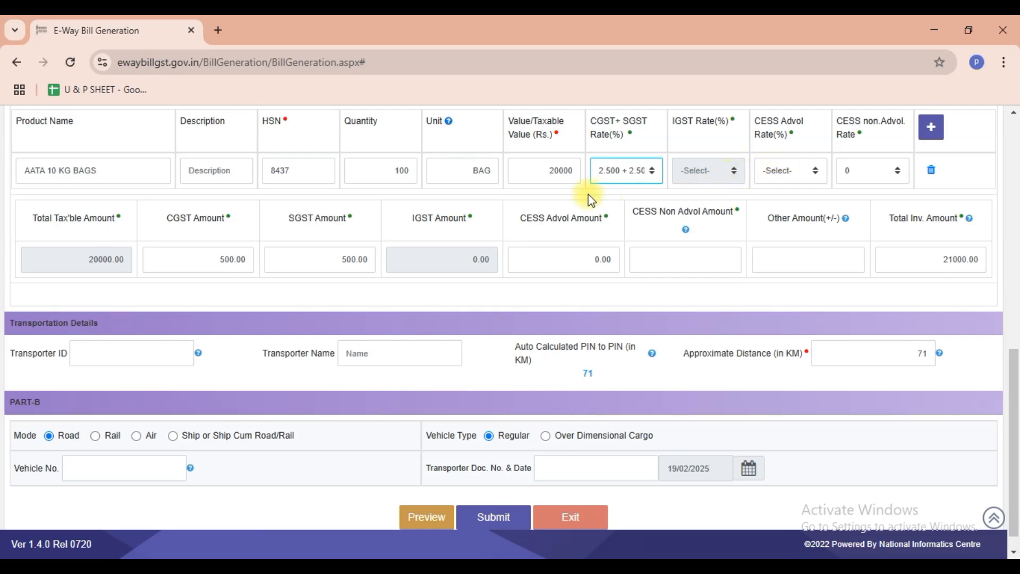
{"action": "left_click", "coordinate": [930, 129]}
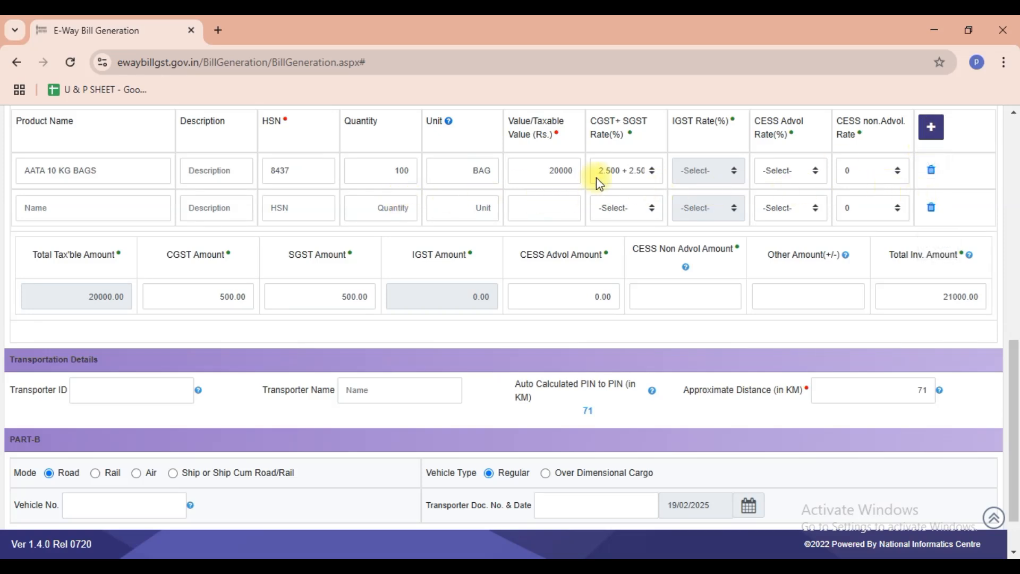
{"action": "left_click", "coordinate": [931, 208]}
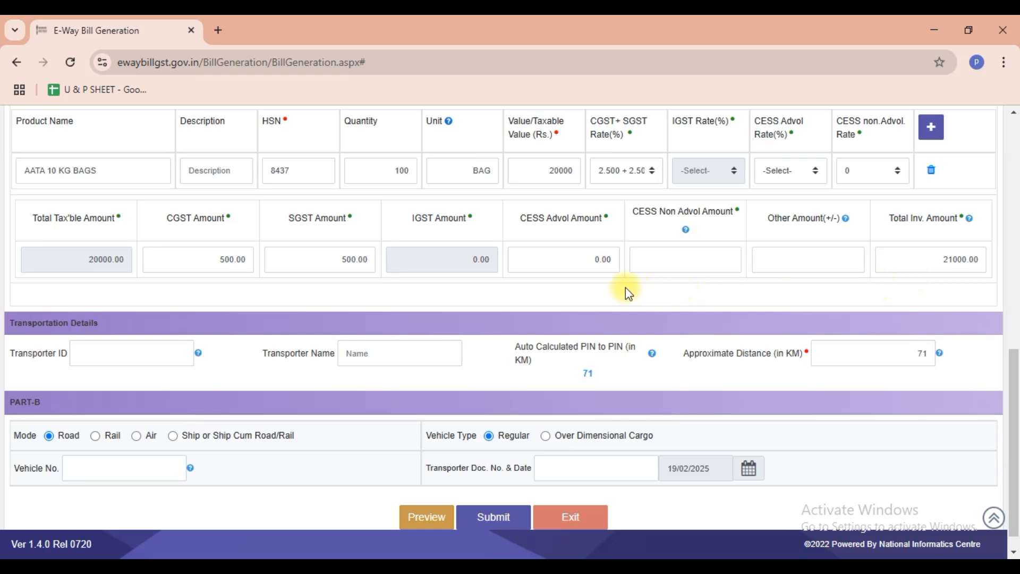
Enter the transporter's name in the transportation details, leaving the transporter ID empty
{"action": "scroll", "coordinate": [625, 288], "scroll_direction": "down", "scroll_amount": 1}
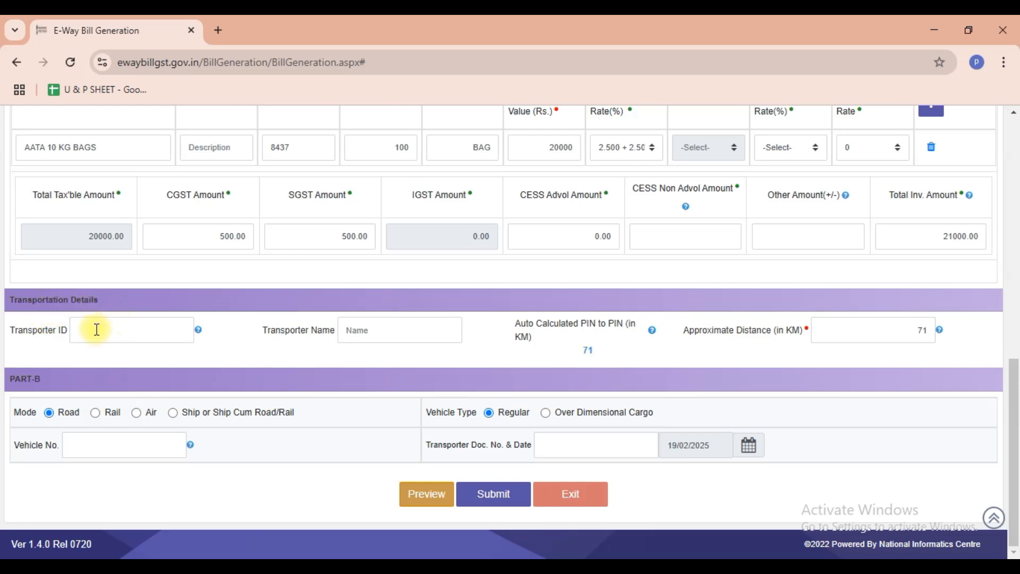
{"action": "mouse_move", "coordinate": [198, 334]}
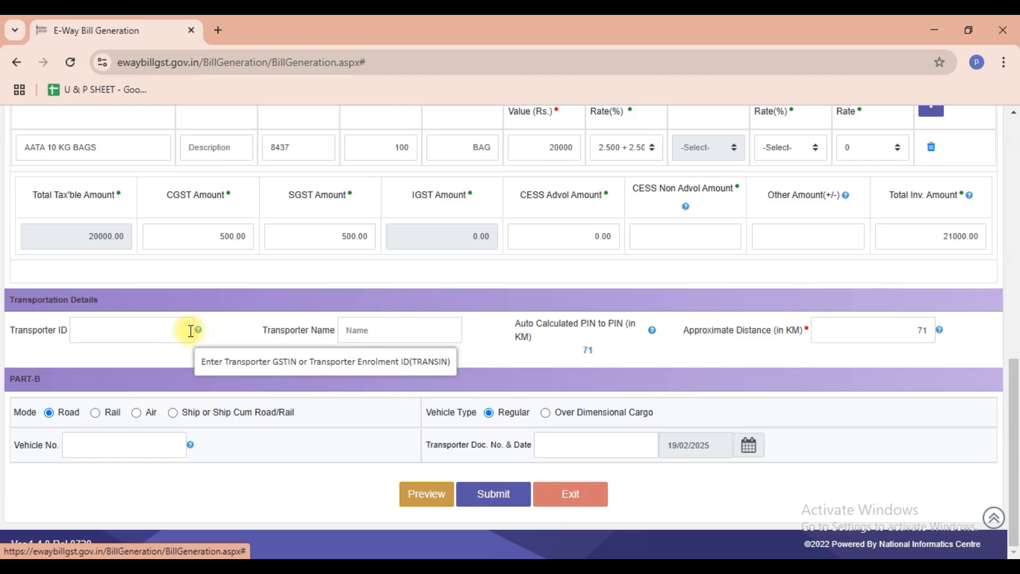
{"action": "left_click", "coordinate": [365, 331]}
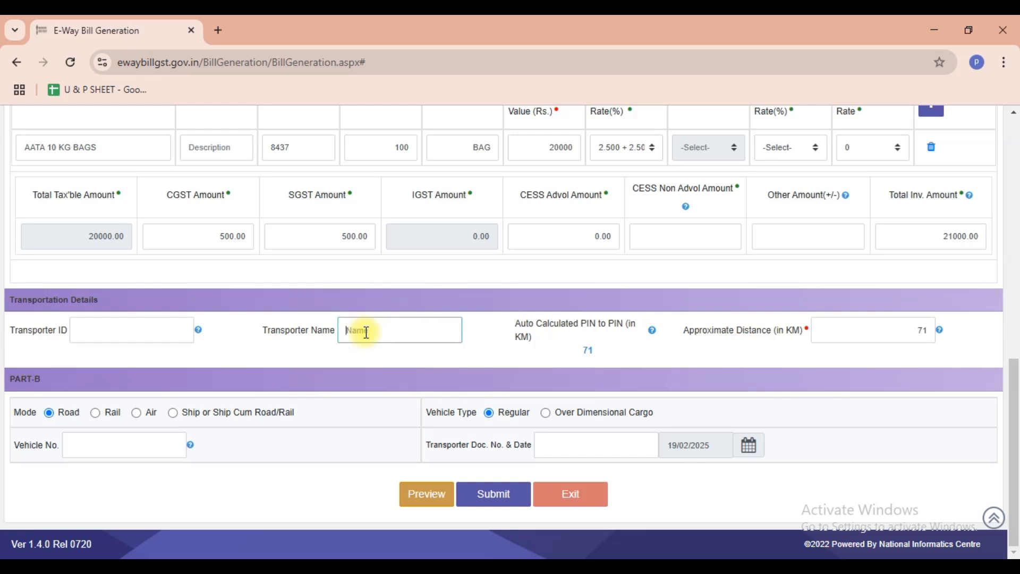
{"action": "type", "text": "MAHAK"}
{"action": "key", "text": "BackSpace"}
{"action": "key", "text": "BackSpace"}
{"action": "type", "text": "EHUL"}
Choose Road as the transport mode in Part-B and enter the vehicle's registration number
{"action": "left_click", "coordinate": [49, 413]}
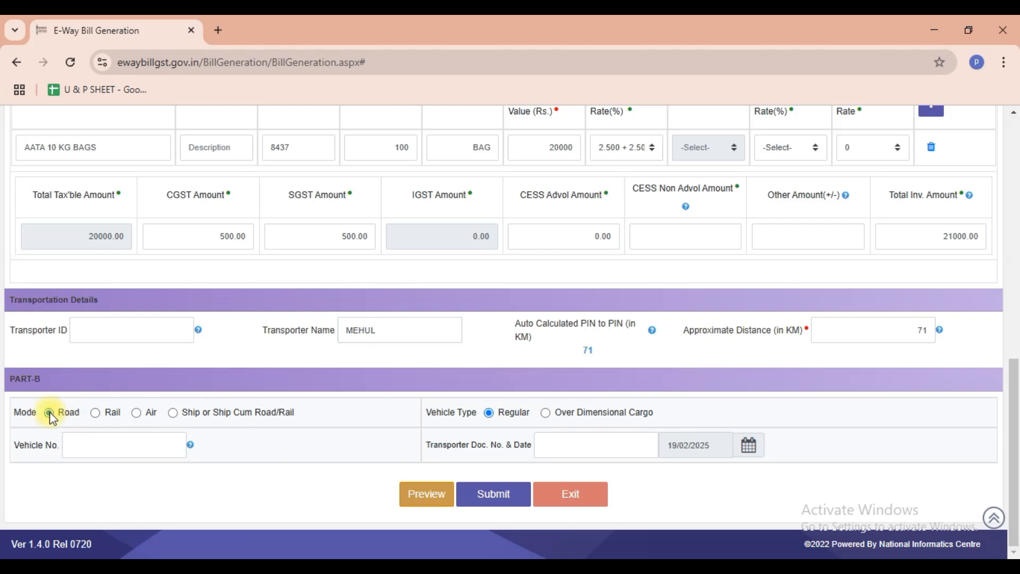
{"action": "left_click", "coordinate": [104, 449]}
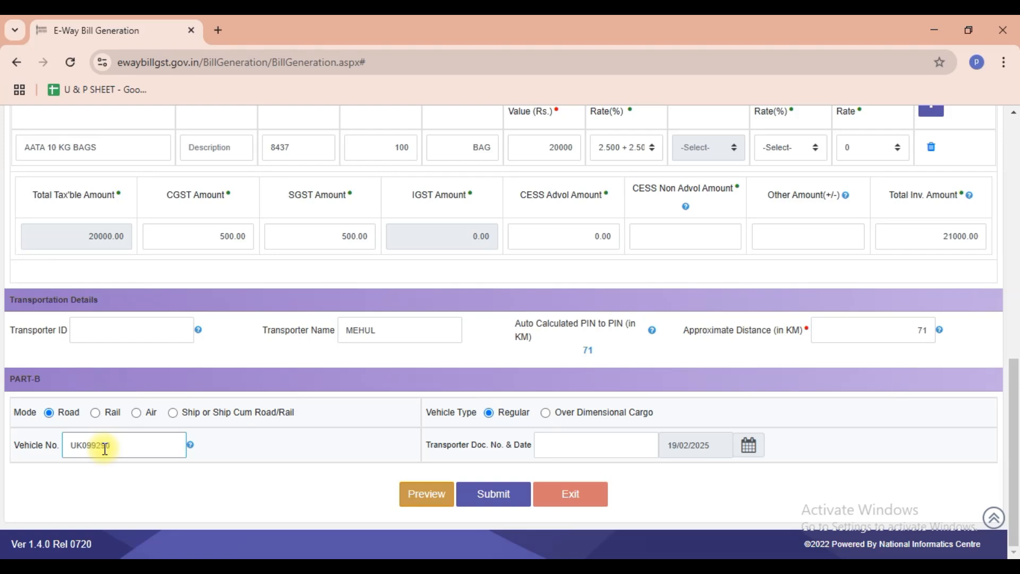
{"action": "mouse_move", "coordinate": [195, 450]}
Try 18/02/2025 as the transporter document date and set it back to 19/02/2025
{"action": "left_click", "coordinate": [748, 444]}
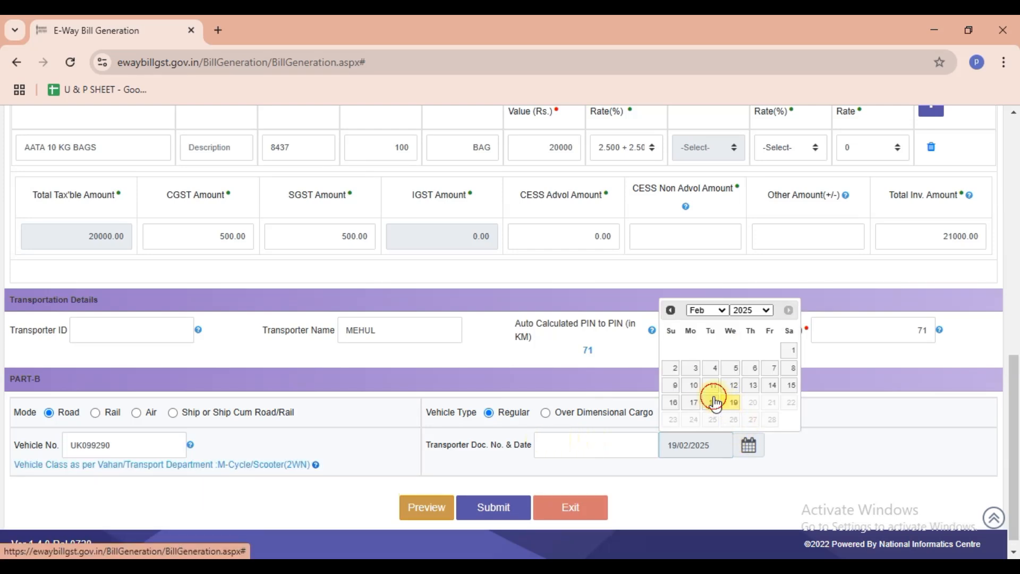
{"action": "left_click", "coordinate": [713, 400]}
{"action": "left_click", "coordinate": [748, 444]}
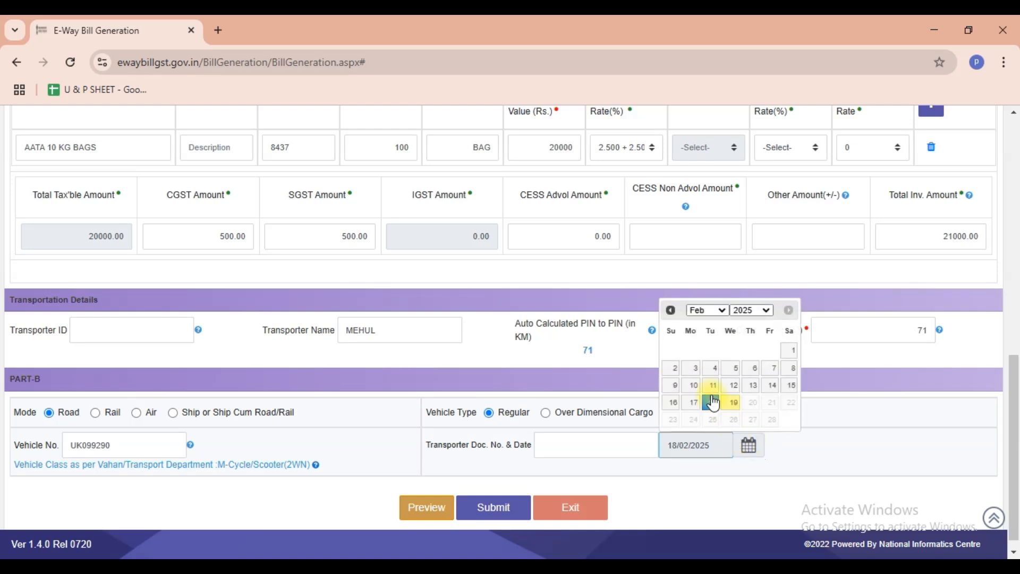
{"action": "left_click", "coordinate": [756, 445]}
{"action": "mouse_move", "coordinate": [756, 444]}
{"action": "left_mouse_down"}
{"action": "mouse_move", "coordinate": [739, 423]}
{"action": "mouse_move", "coordinate": [744, 440]}
{"action": "left_mouse_up"}
{"action": "left_click", "coordinate": [747, 444]}
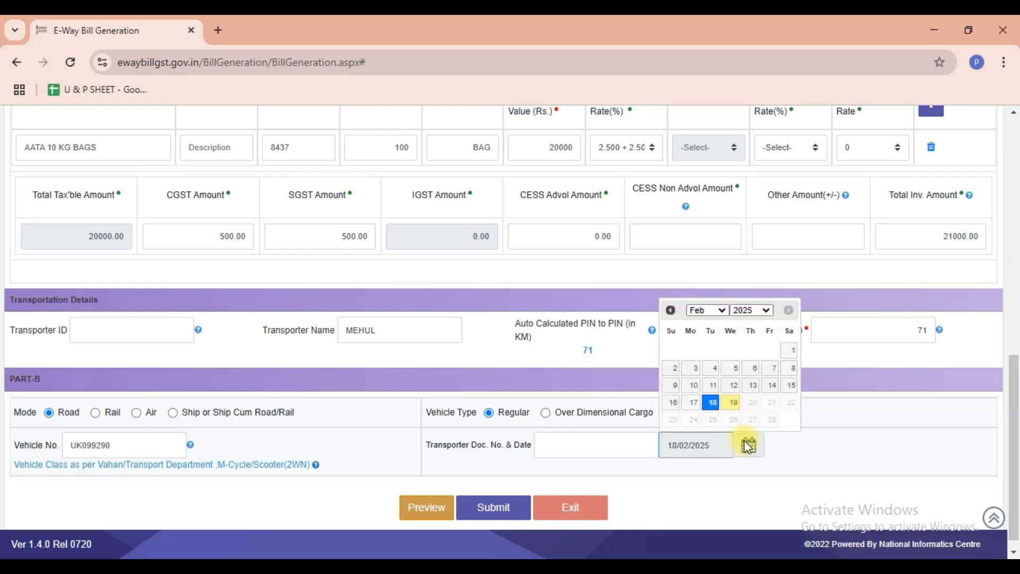
{"action": "left_click", "coordinate": [729, 404]}
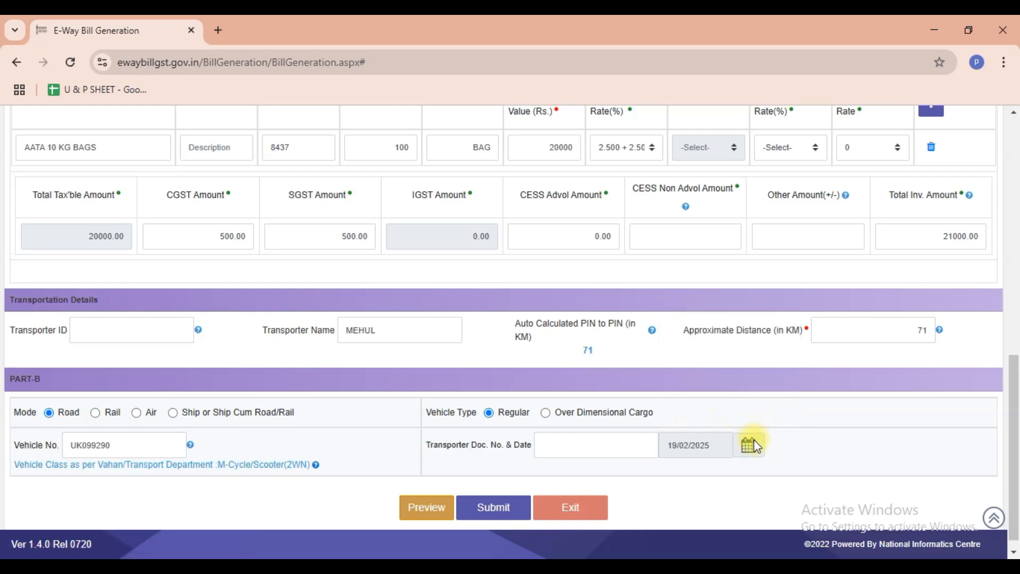
Submit the e-way bill and agree to continue without the unfilled GSTR1 fields
{"action": "left_click", "coordinate": [509, 513]}
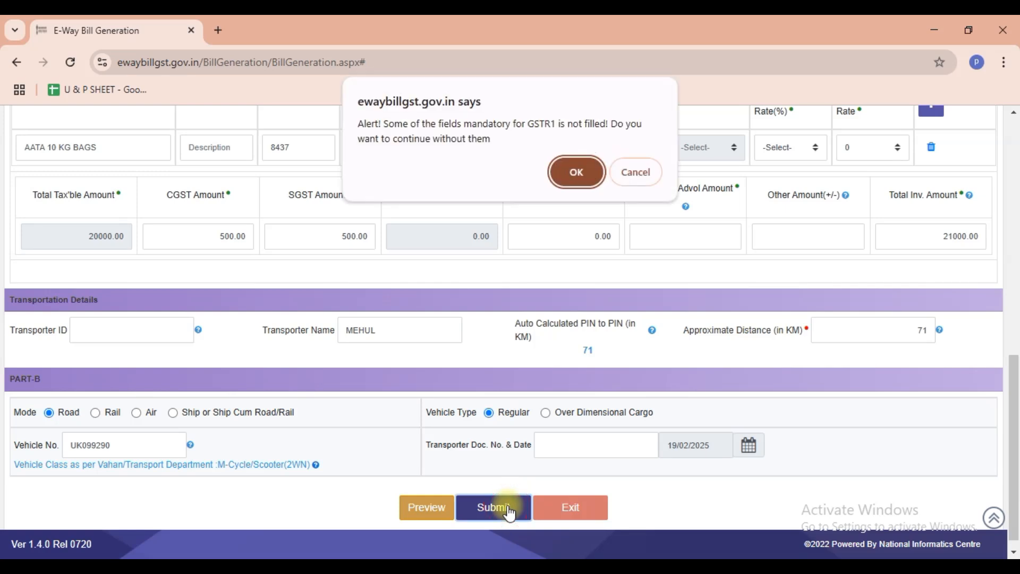
{"action": "left_click", "coordinate": [575, 174]}
{"action": "left_click", "coordinate": [571, 186]}
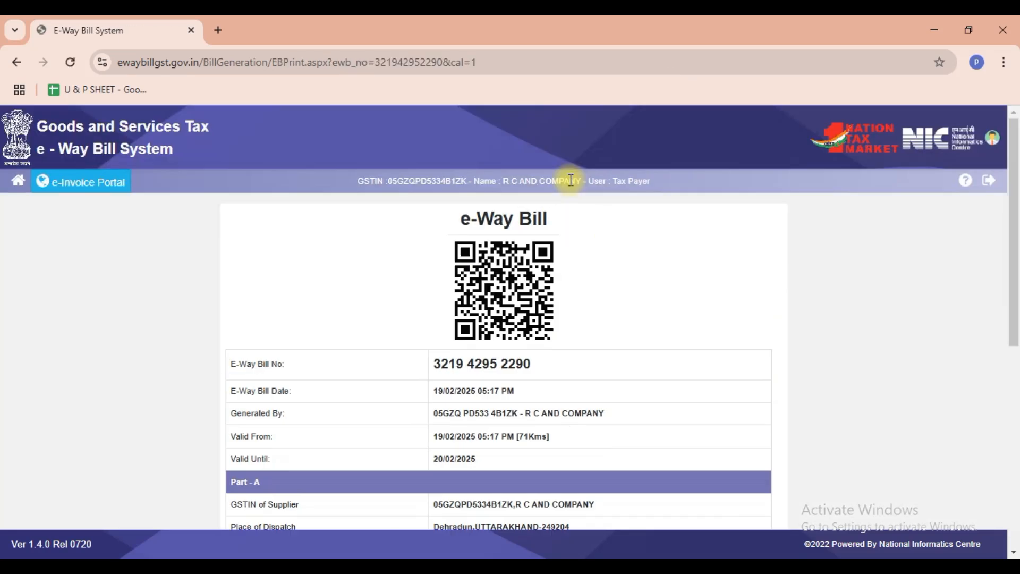
Preview the printout of the generated e-way bill without saving it
{"action": "scroll", "coordinate": [531, 313], "scroll_direction": "down", "scroll_amount": 8}
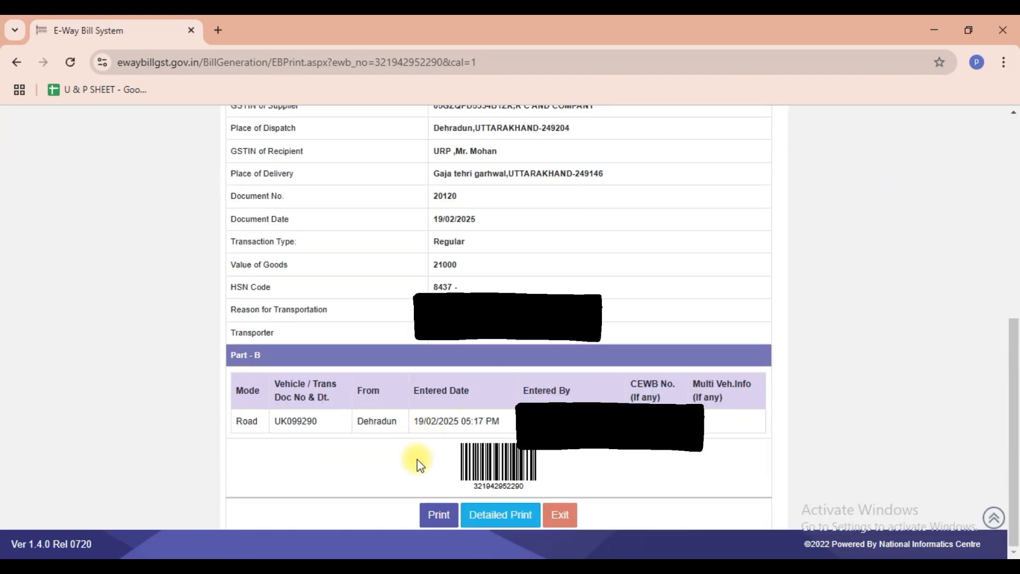
{"action": "left_click", "coordinate": [434, 514]}
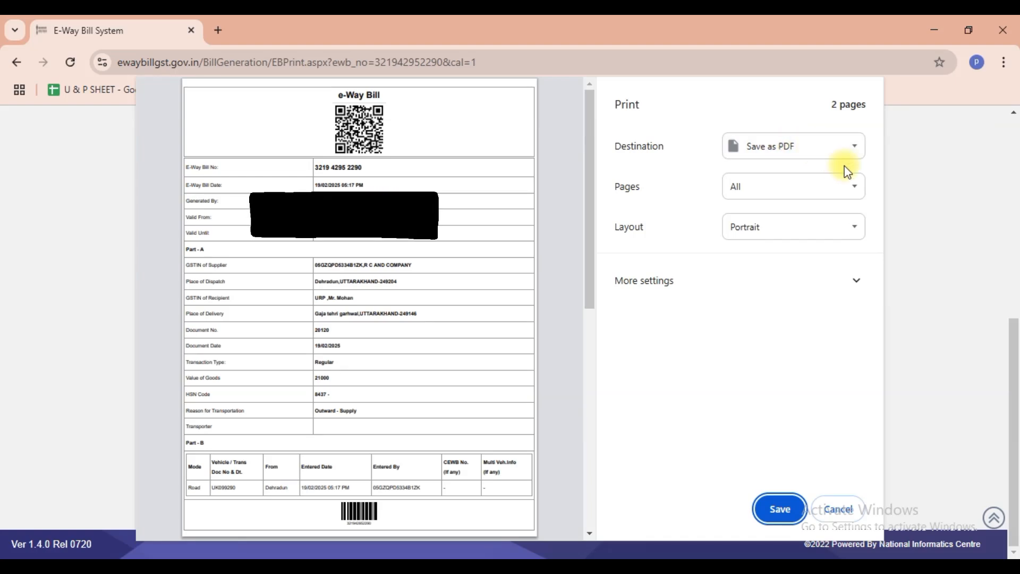
{"action": "left_click", "coordinate": [931, 210]}
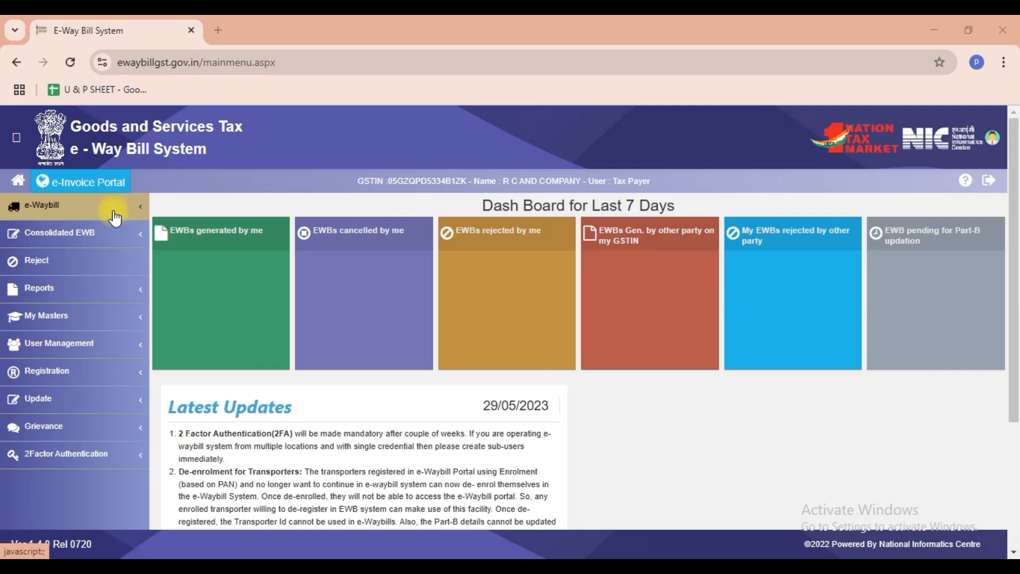
Open the e-way bill cancellation form and load the generated bill by its e-way bill number
{"action": "left_click", "coordinate": [32, 186]}
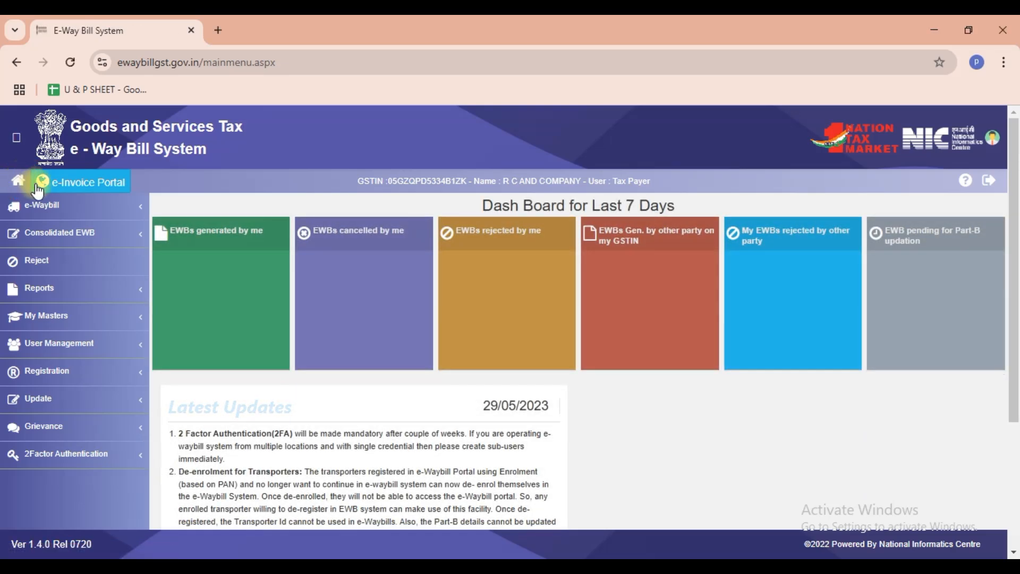
{"action": "left_click", "coordinate": [27, 202]}
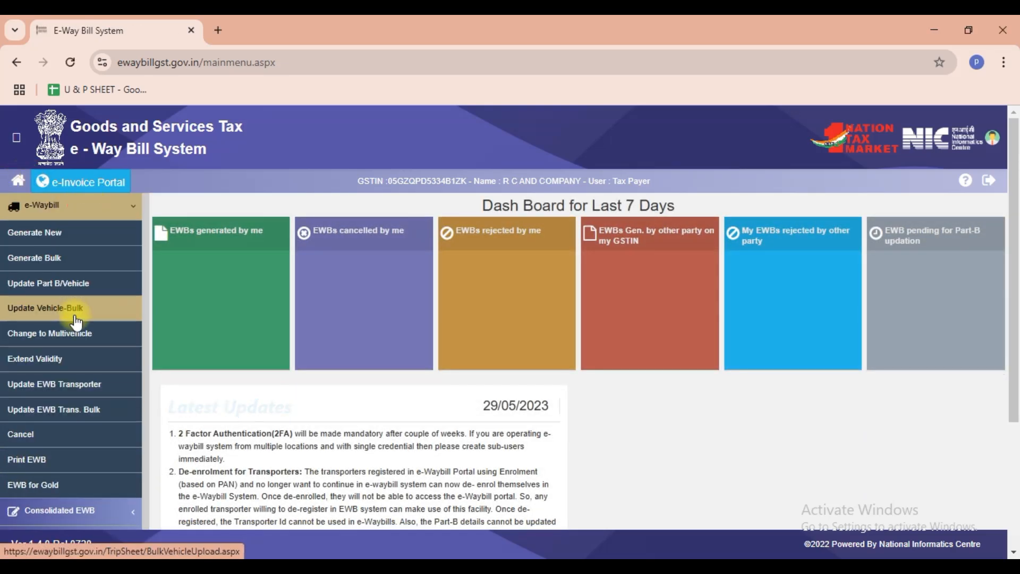
{"action": "left_click", "coordinate": [48, 441]}
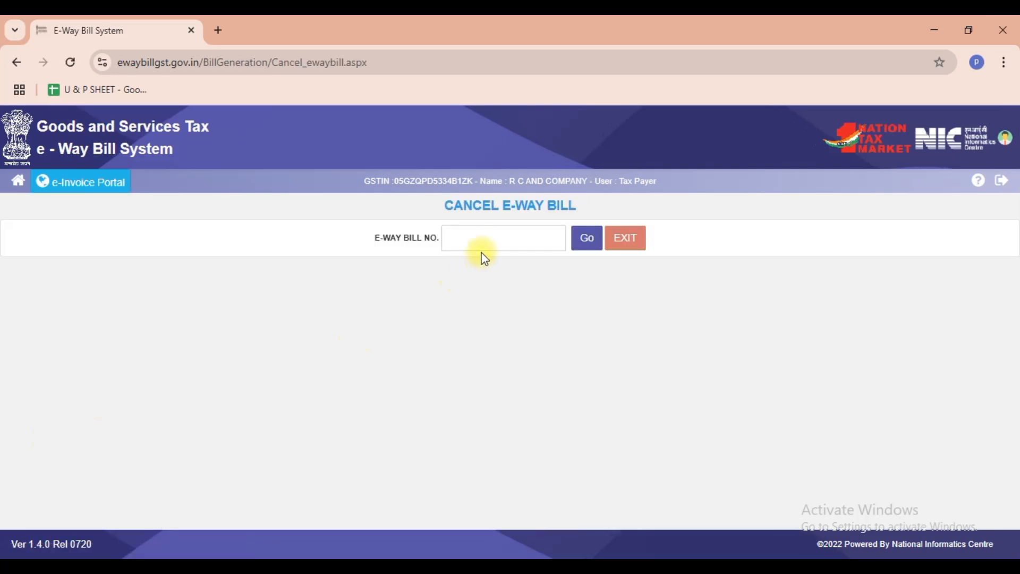
{"action": "left_click", "coordinate": [489, 239]}
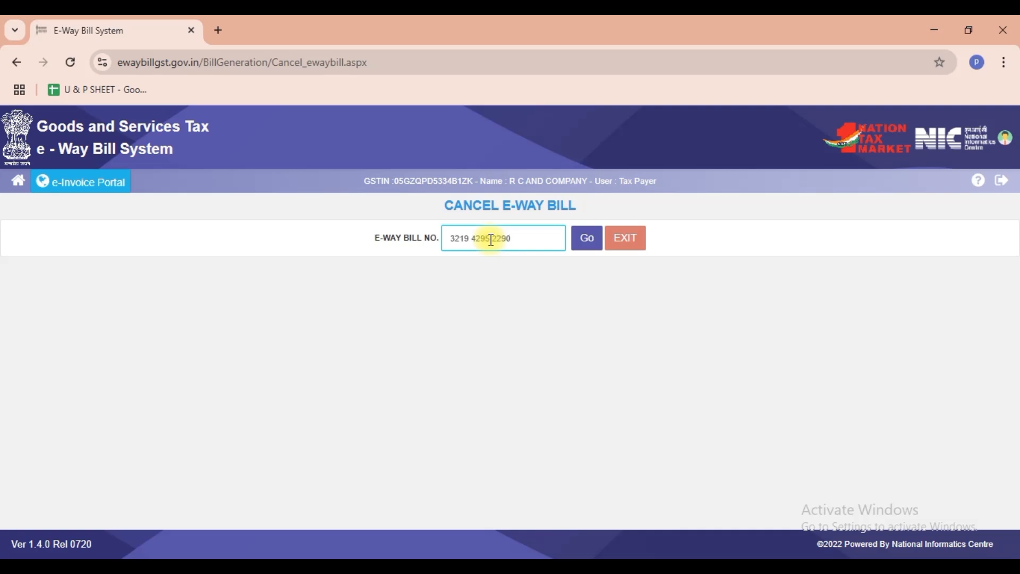
{"action": "left_click", "coordinate": [596, 241]}
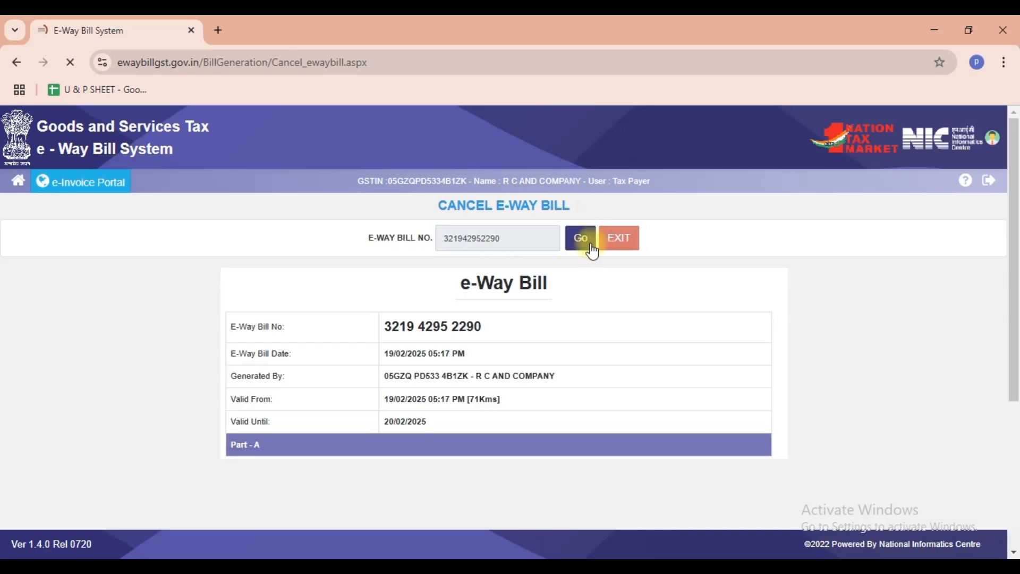
Set the cancellation reason to Data Entry mistake, leaving the remarks empty
{"action": "scroll", "coordinate": [553, 340], "scroll_direction": "down", "scroll_amount": 1}
{"action": "scroll", "coordinate": [552, 340], "scroll_direction": "up", "scroll_amount": 1}
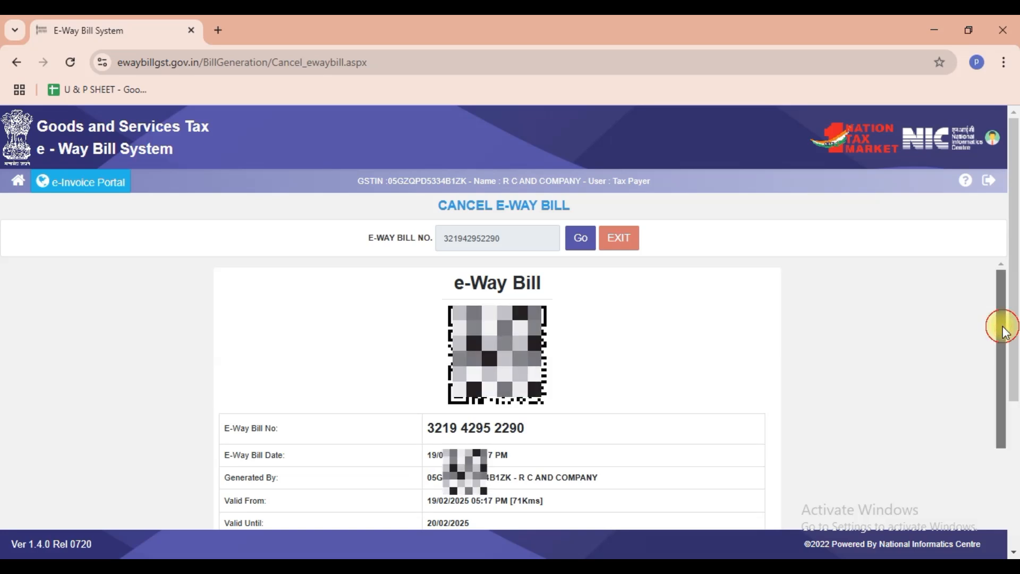
{"action": "left_click_drag", "start_coordinate": [999, 325], "coordinate": [1001, 494]}
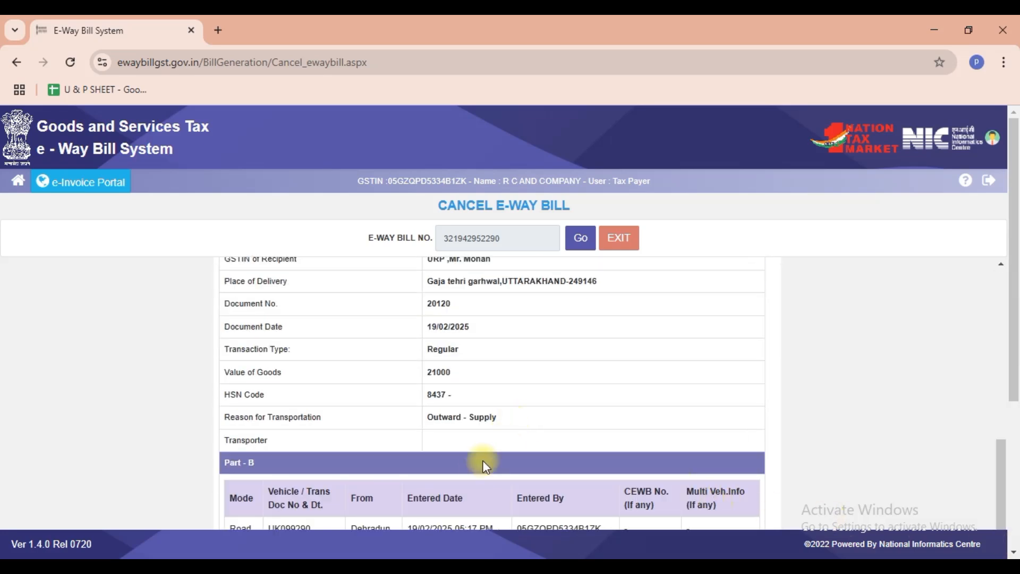
{"action": "scroll", "coordinate": [473, 467], "scroll_direction": "down", "scroll_amount": 4}
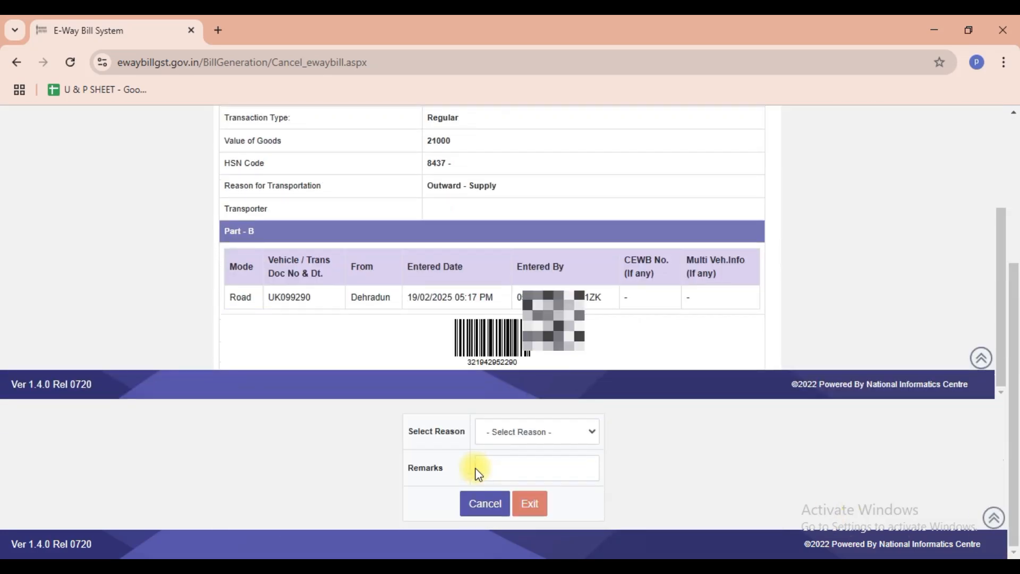
{"action": "left_click", "coordinate": [558, 441]}
{"action": "left_click", "coordinate": [551, 439]}
{"action": "left_click", "coordinate": [550, 439]}
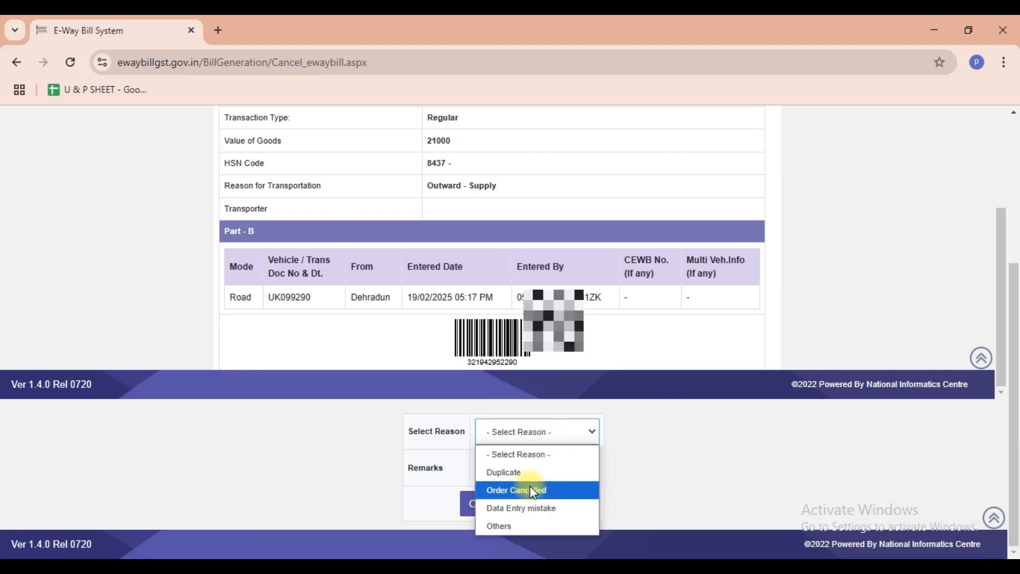
{"action": "left_click", "coordinate": [530, 505]}
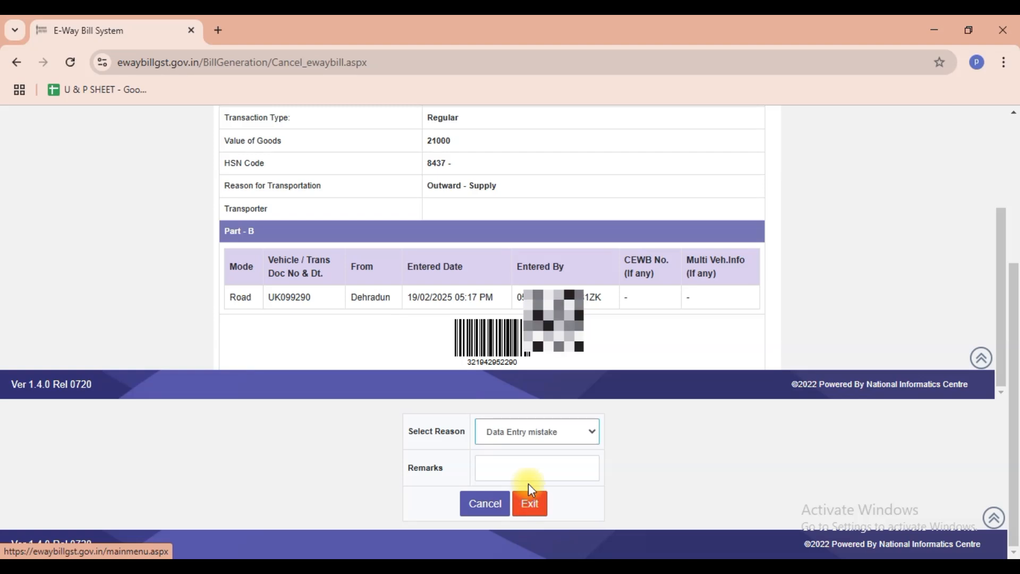
{"action": "left_click", "coordinate": [530, 467]}
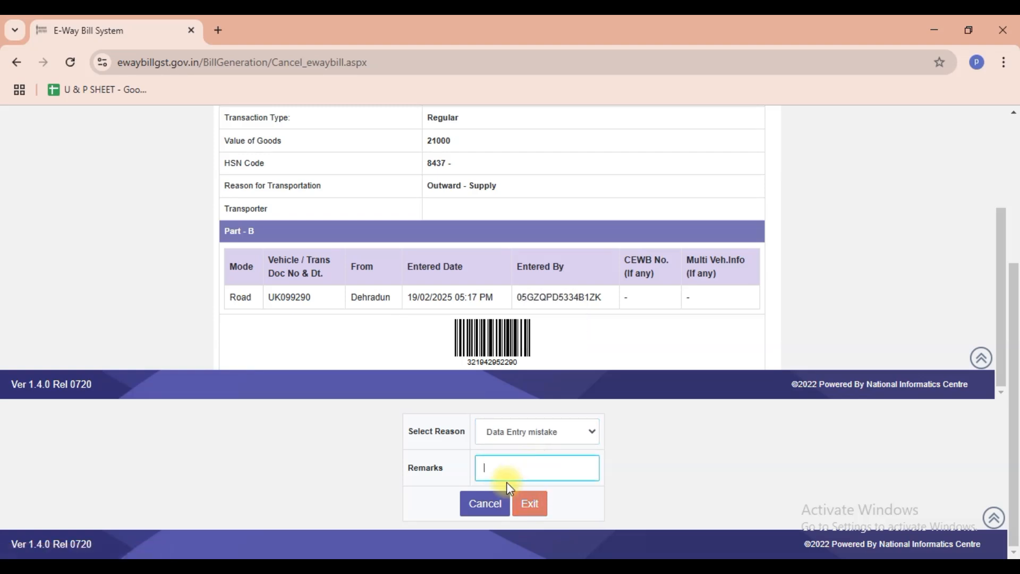
Cancel the loaded e-way bill and return to the main dashboard
{"action": "left_click", "coordinate": [483, 505]}
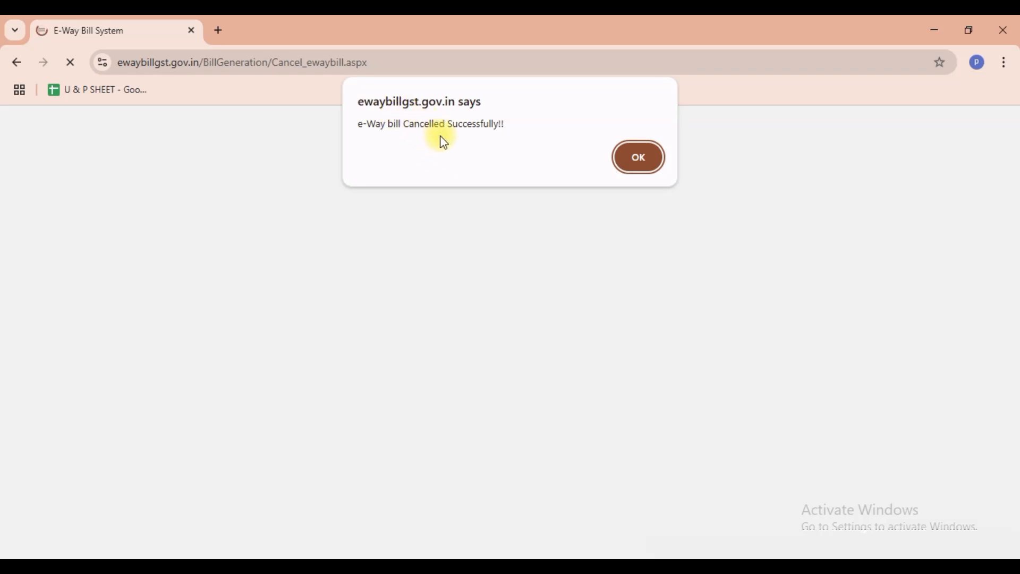
{"action": "left_click", "coordinate": [649, 161]}
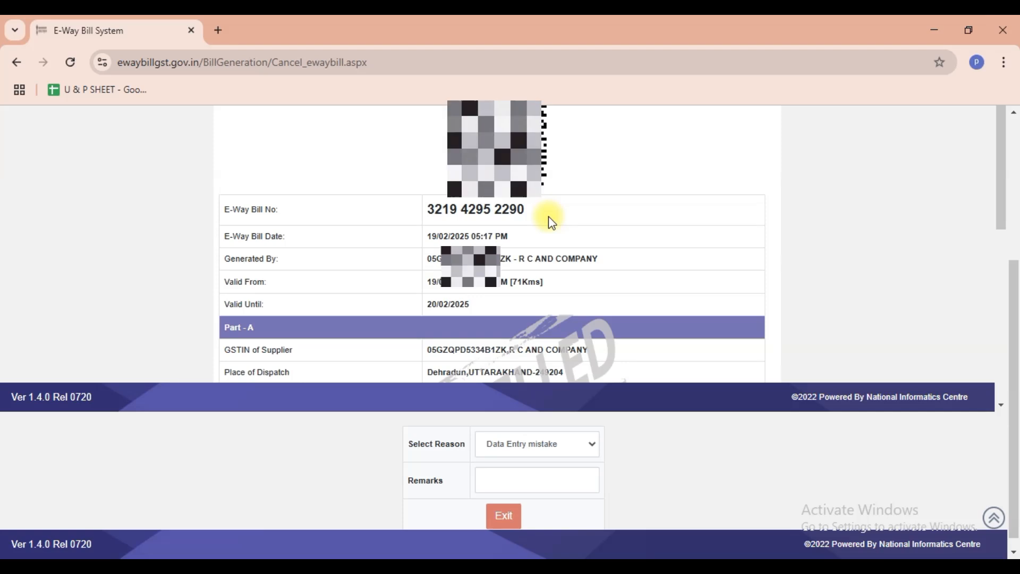
{"action": "scroll", "coordinate": [548, 216], "scroll_direction": "up", "scroll_amount": 5}
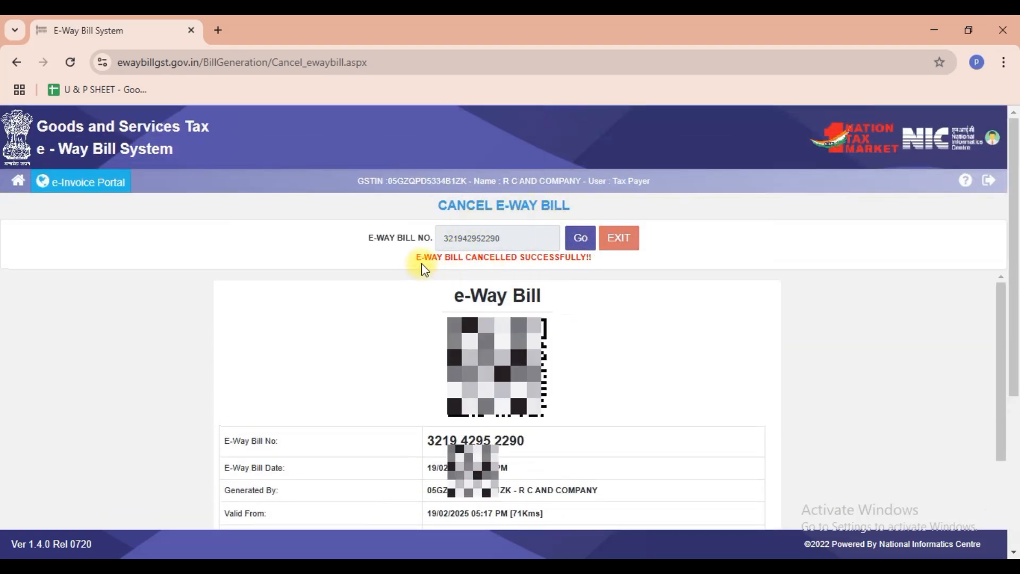
{"action": "left_click", "coordinate": [616, 246]}
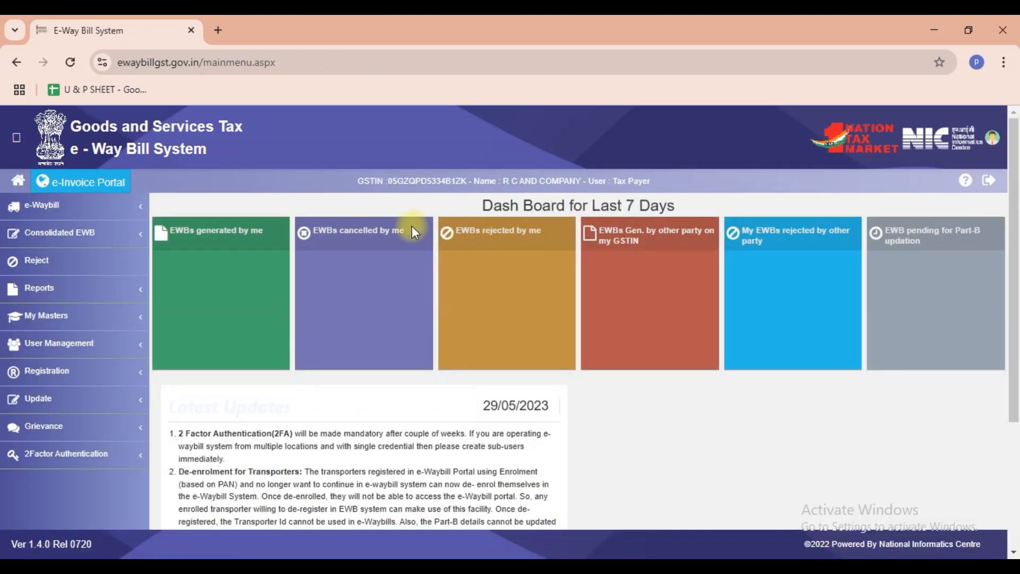